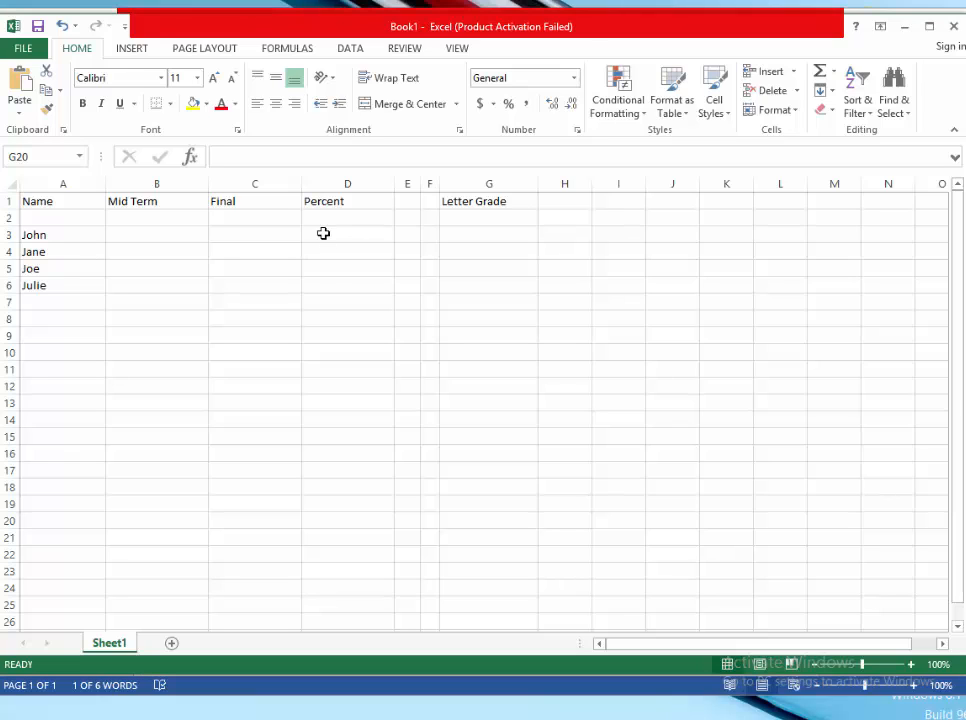
- Enter the formula =(B3+C3)/200 in cell G20
{"action": "left_click", "coordinate": [275, 156]}
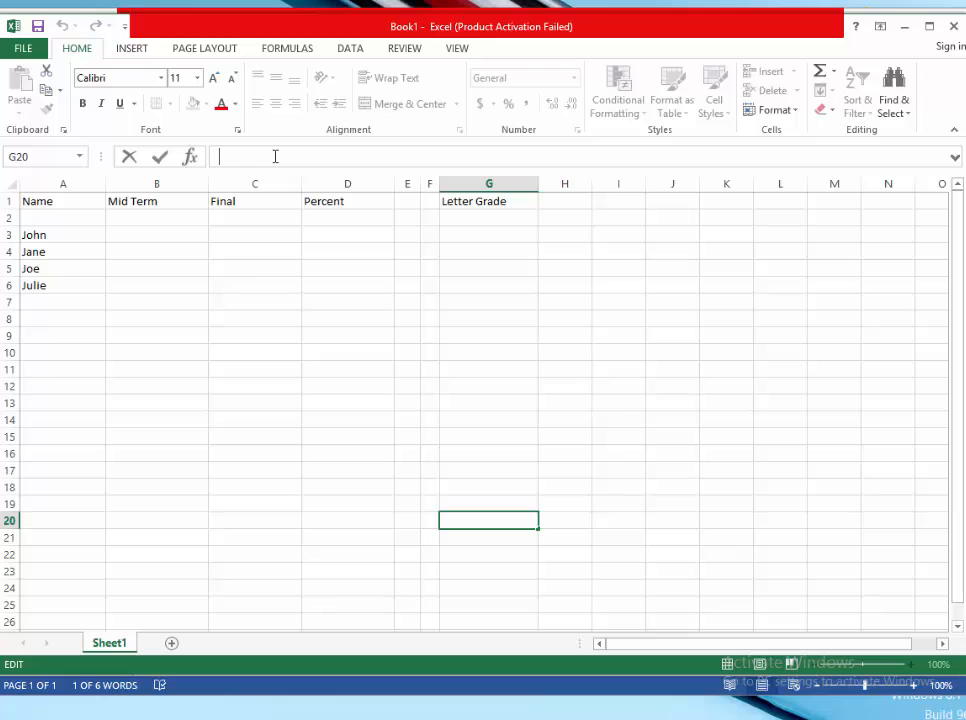
{"action": "type", "text": "="}
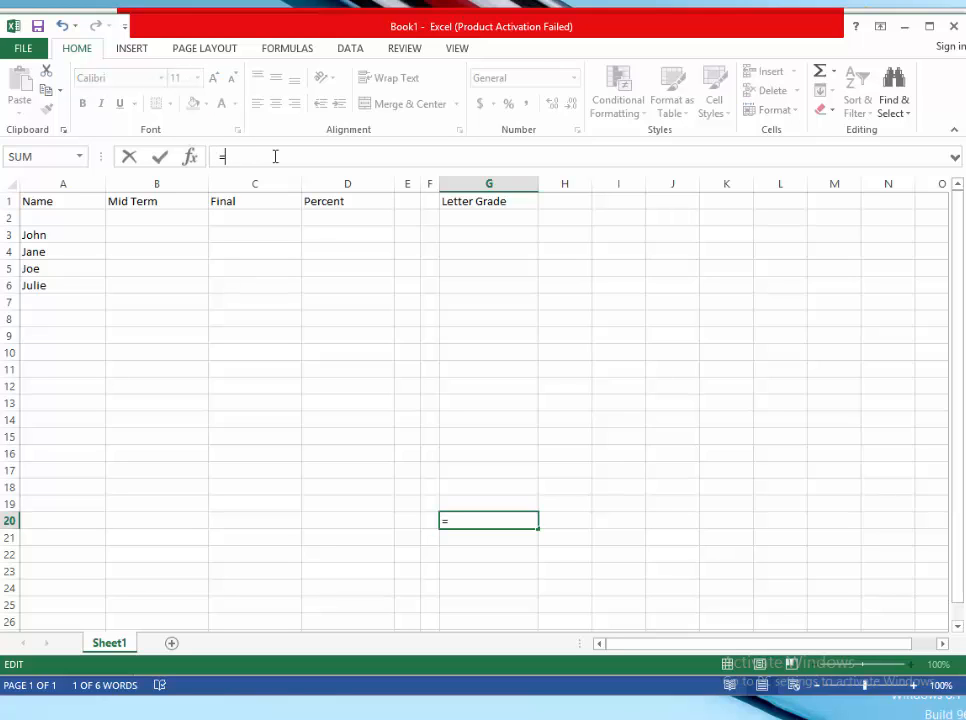
{"action": "type", "text": "(b3"}
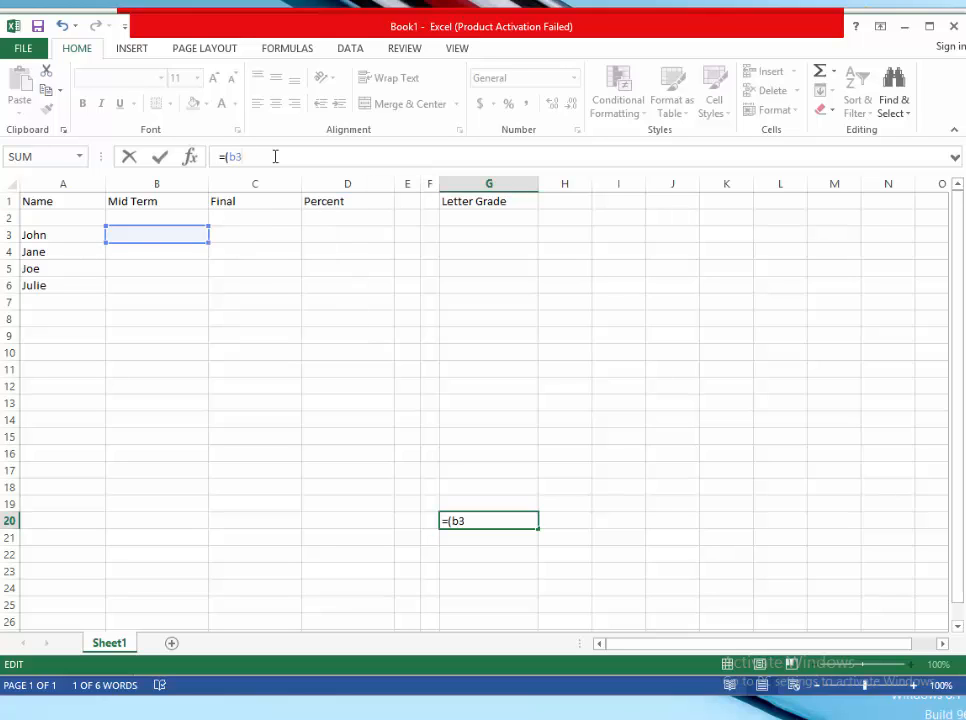
{"action": "type", "text": "+c"}
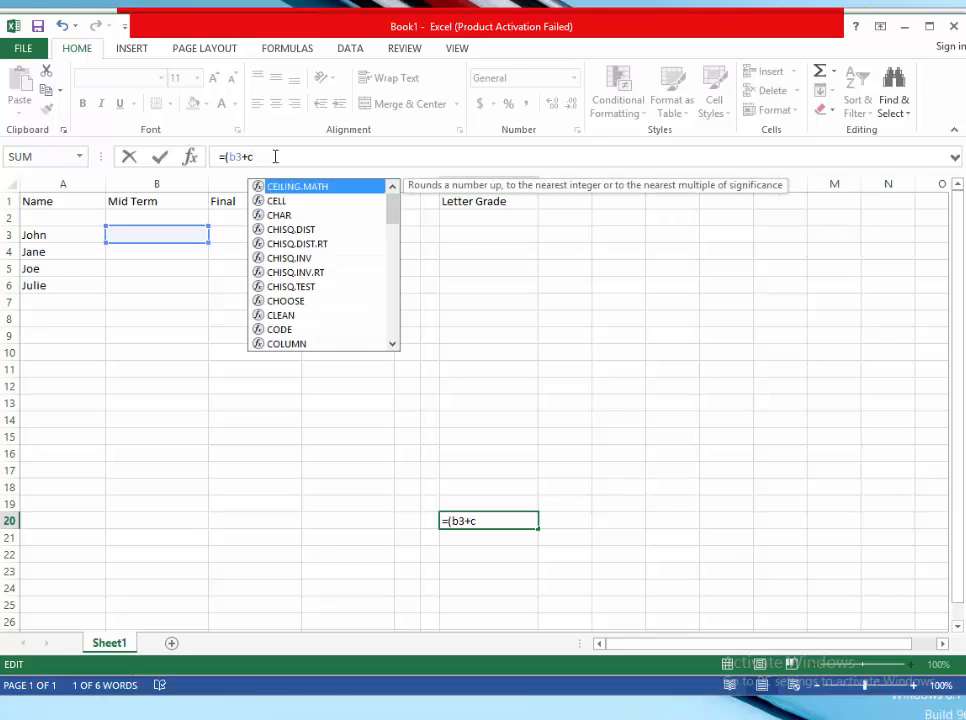
{"action": "type", "text": "3)"}
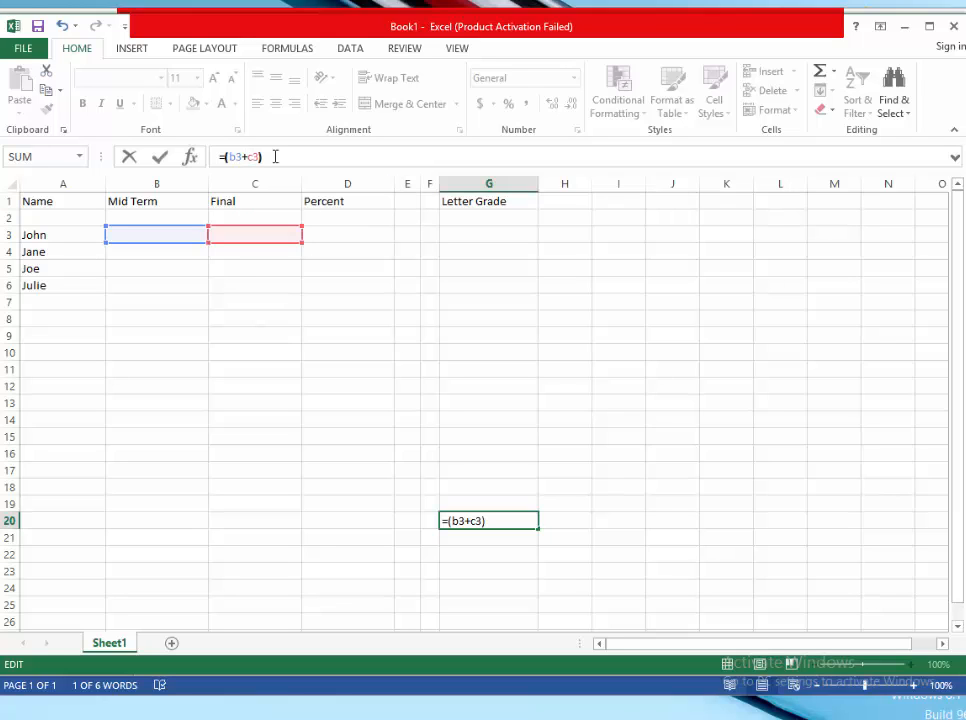
{"action": "type", "text": "/"}
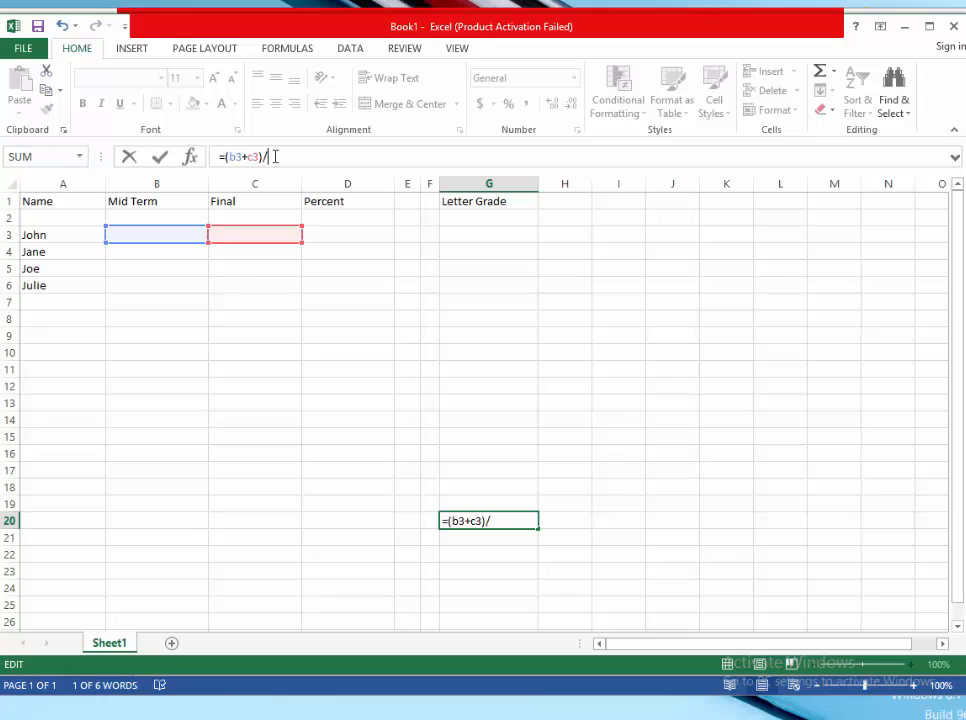
{"action": "type", "text": "200"}
{"action": "left_click", "coordinate": [336, 231]}
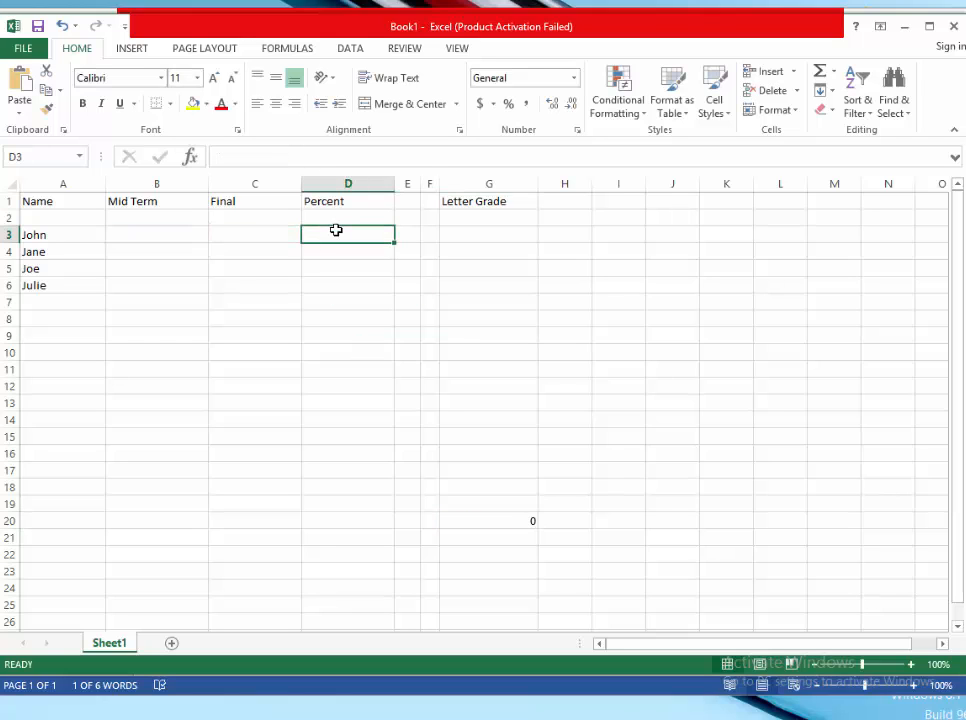
- Move the formula from G20 into the Percent cell D3 for John
{"action": "left_click", "coordinate": [198, 233]}
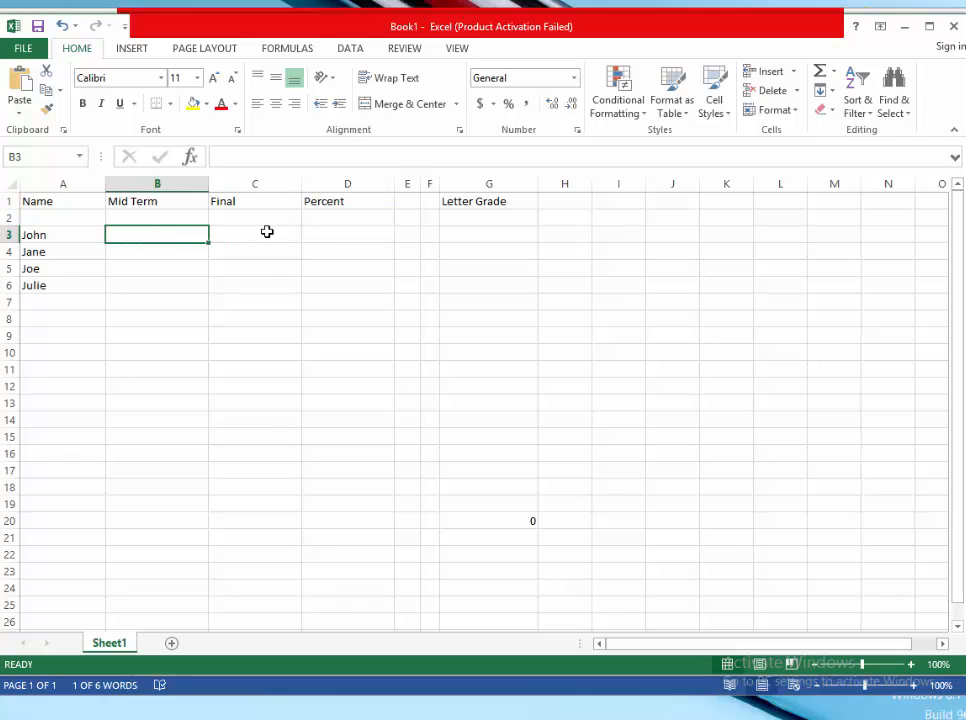
{"action": "left_click", "coordinate": [485, 519]}
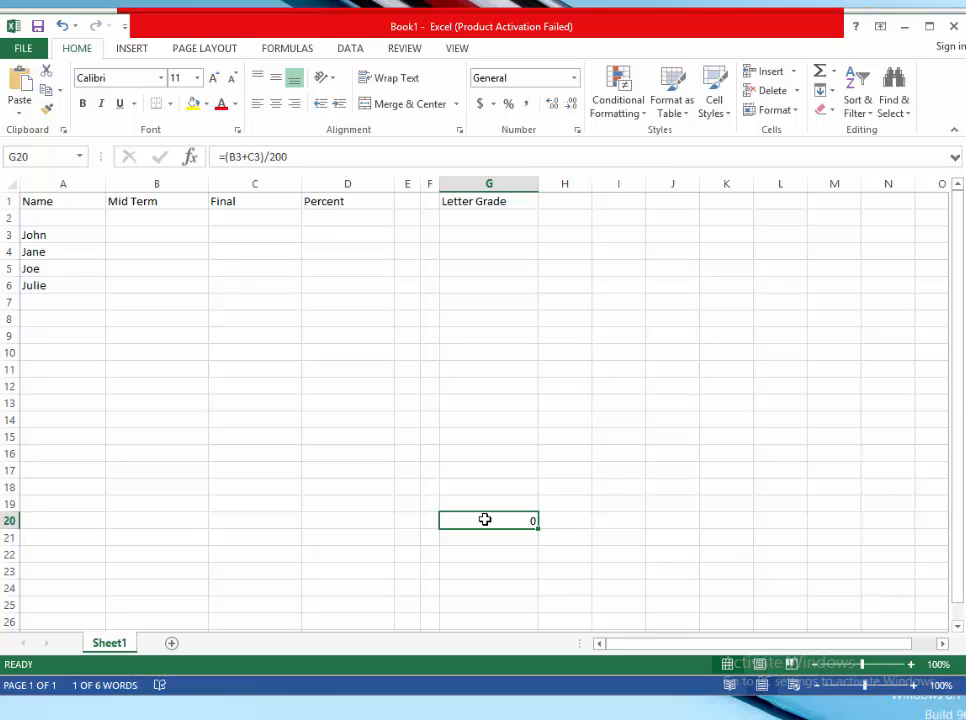
{"action": "key", "text": "ctrl+c"}
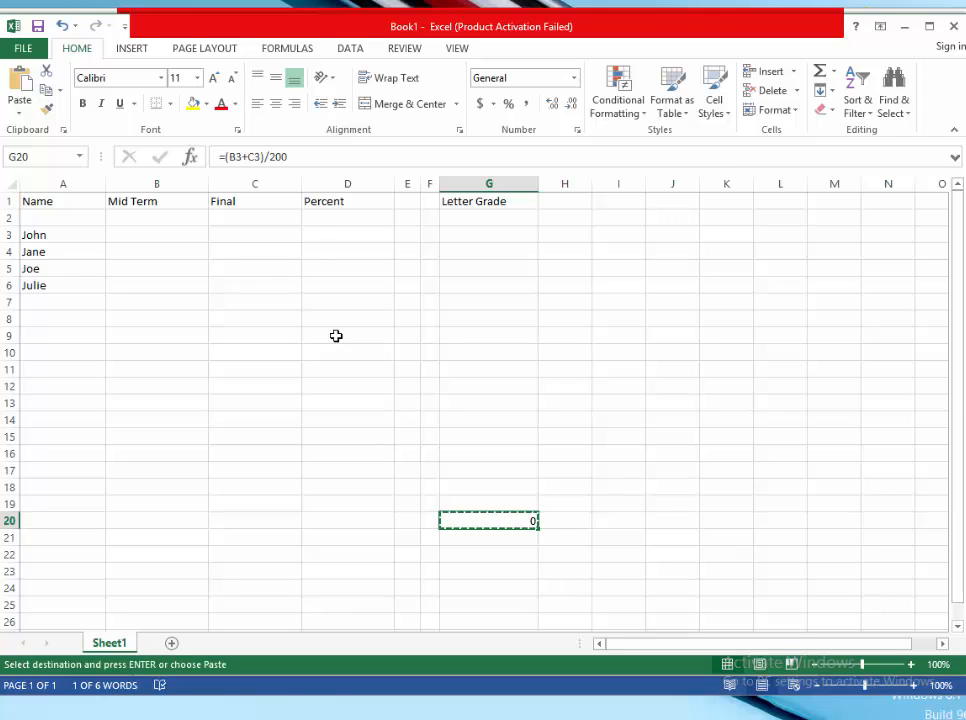
{"action": "left_click", "coordinate": [334, 234]}
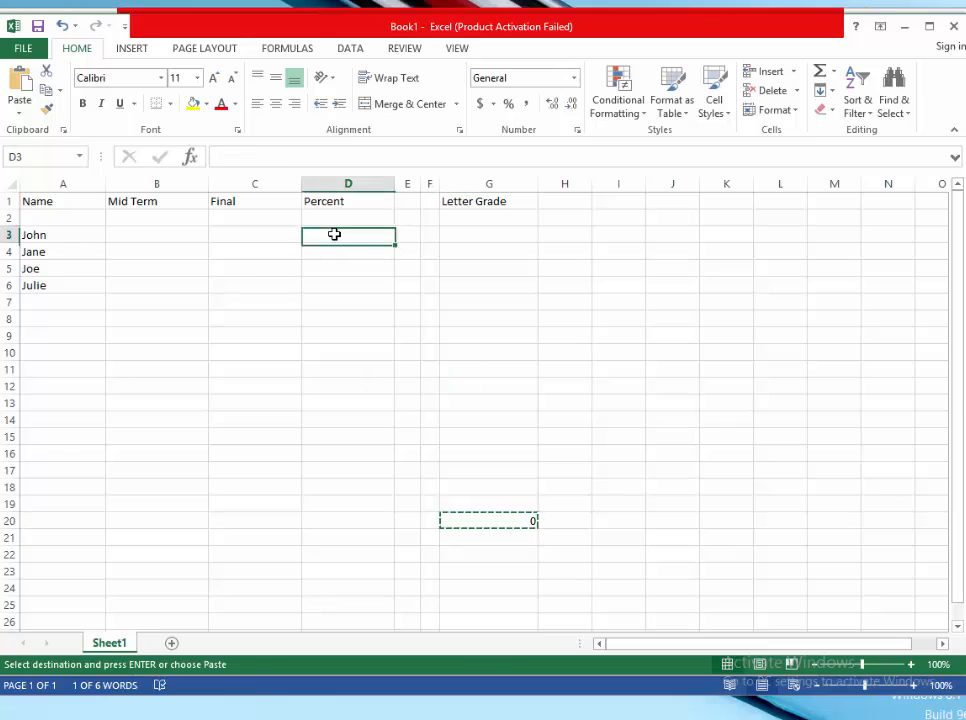
{"action": "key", "text": "Return"}
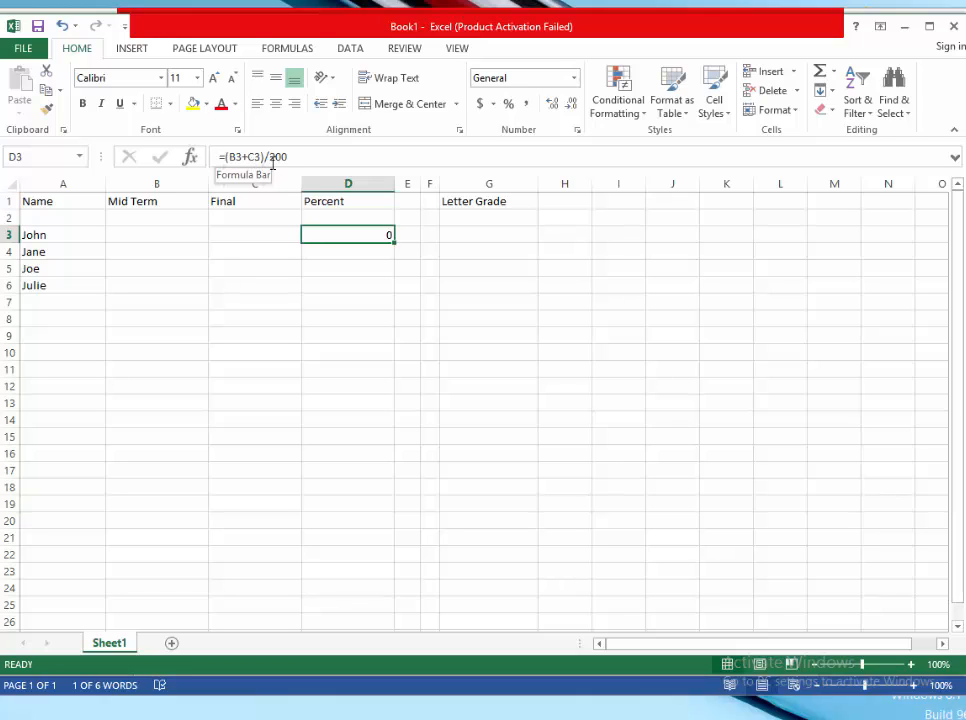
- Fill the Percent formula down from D3 through D6
{"action": "middle_click", "coordinate": [395, 244]}
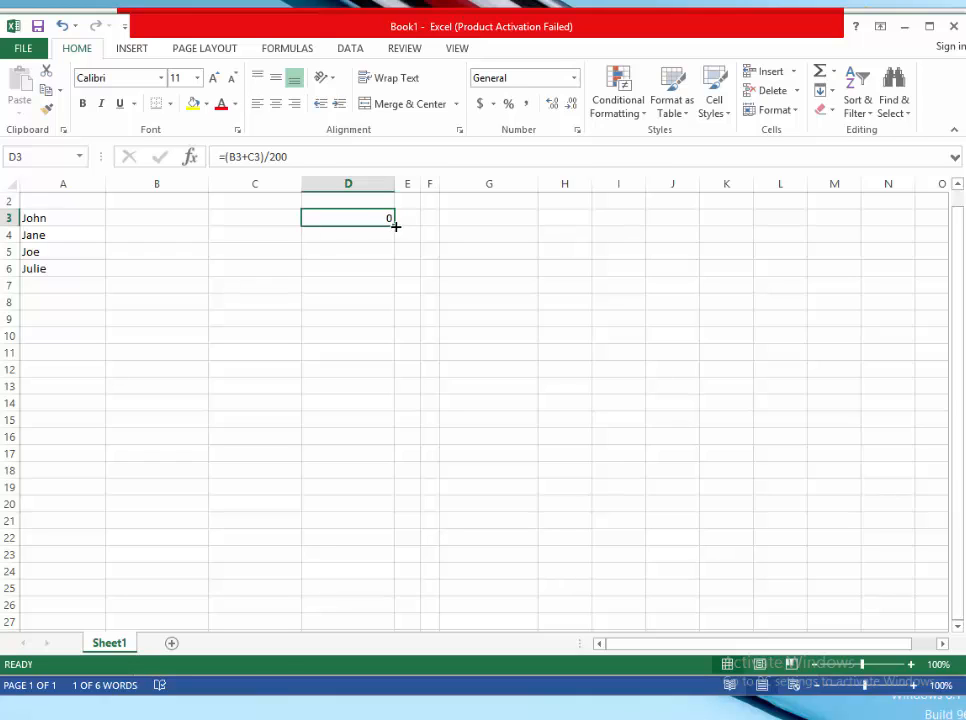
{"action": "left_click", "coordinate": [396, 227]}
{"action": "left_click_drag", "start_coordinate": [396, 226], "coordinate": [395, 274]}
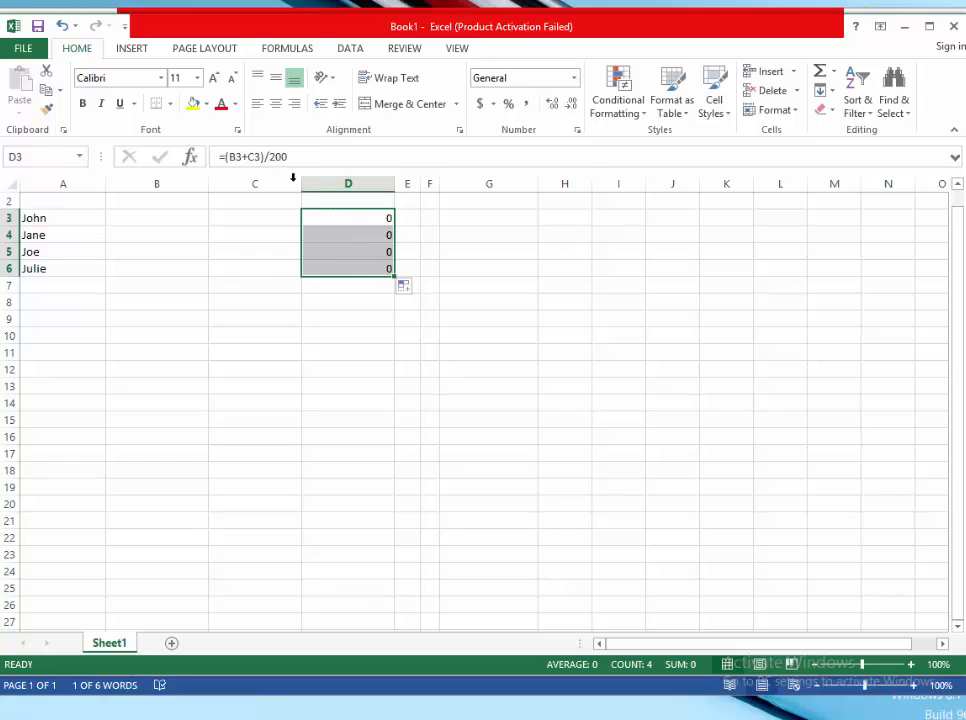
- Inspect the filled Percent formulas in D6 and D4, then select G3
{"action": "left_click", "coordinate": [337, 269]}
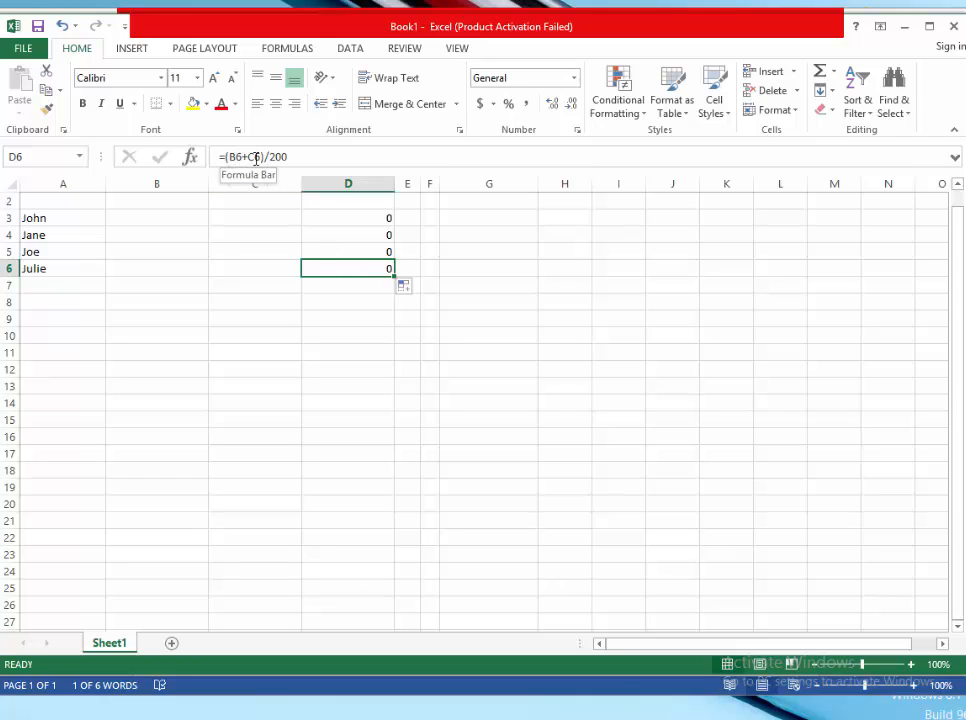
{"action": "left_click", "coordinate": [344, 237]}
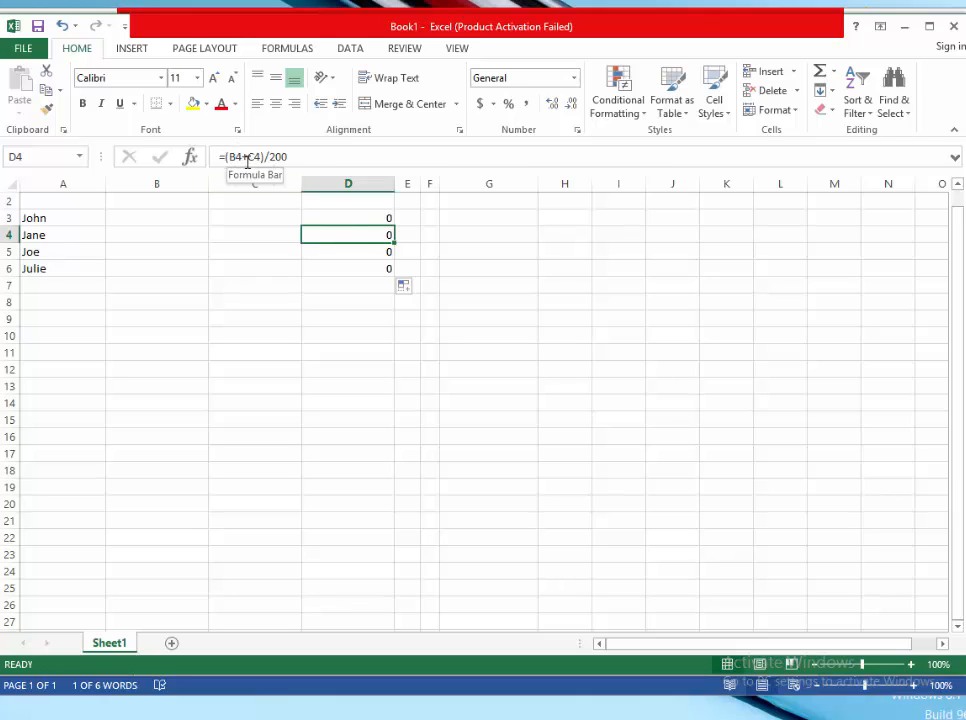
{"action": "left_click", "coordinate": [474, 218]}
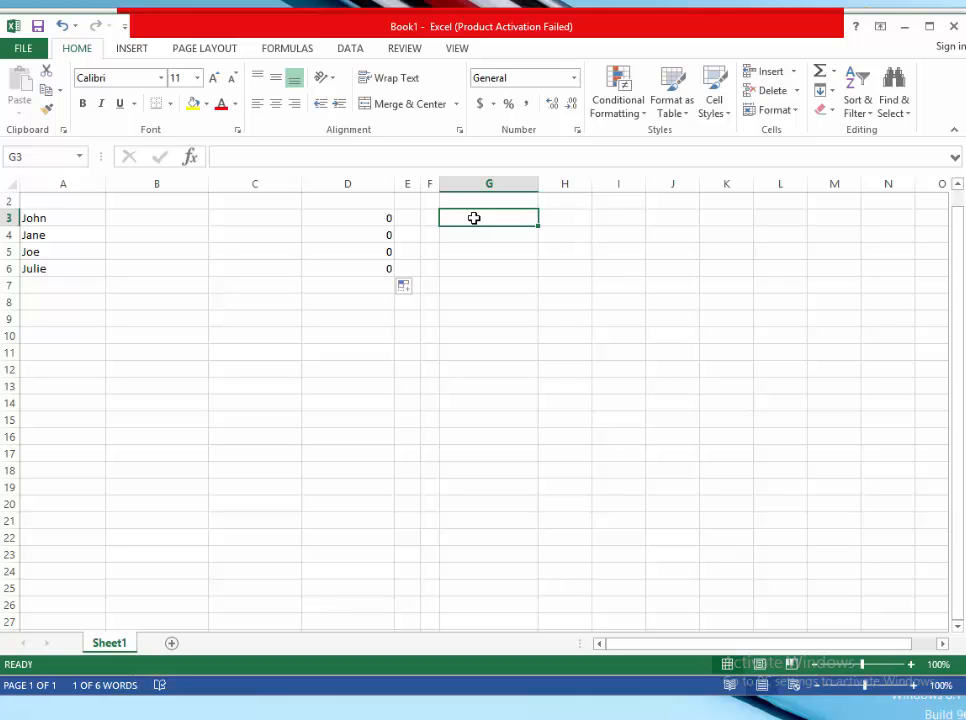
- Switch to the Word document to review the IF formula =IF (D2 > .895, "A", "B")
{"action": "key", "text": "alt+Tab"}
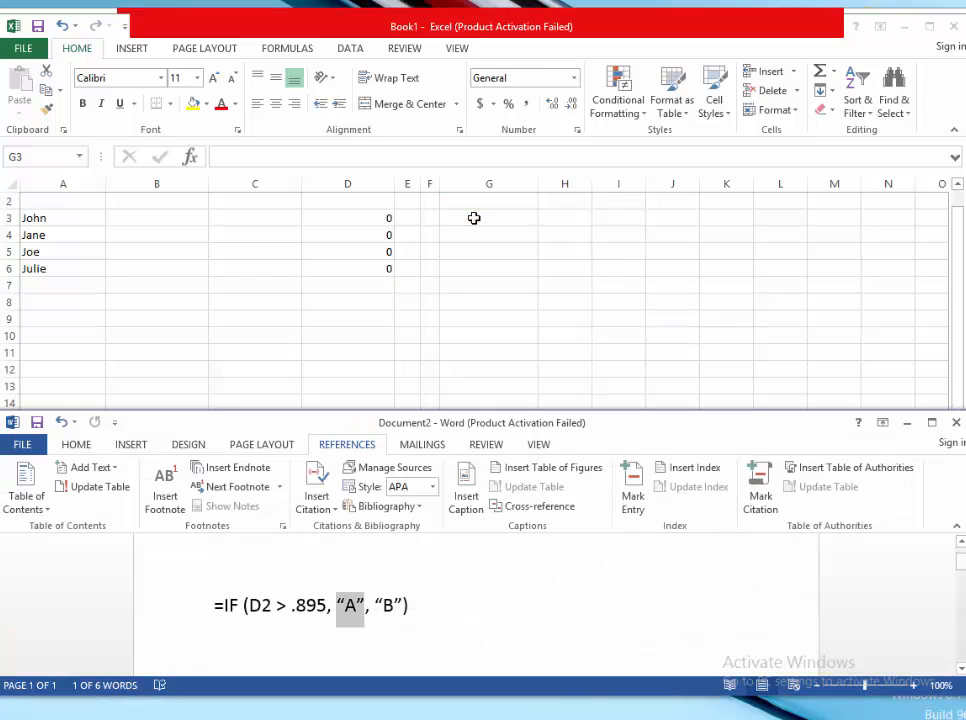
{"action": "key", "text": "alt+Tab"}
{"action": "key", "text": "alt+Tab"}
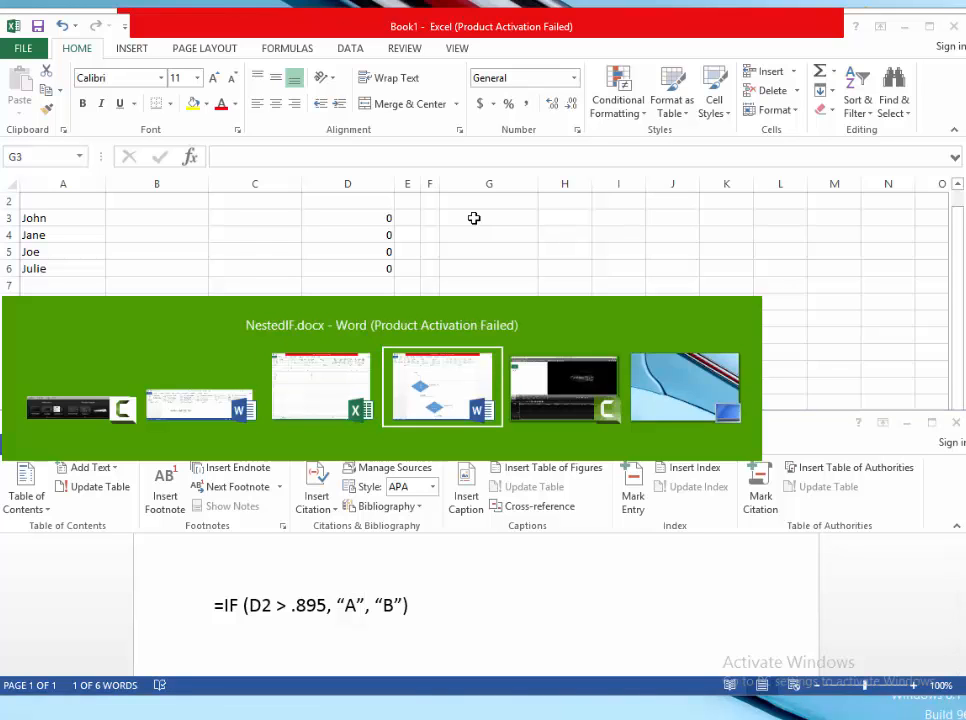
{"action": "key", "text": "alt+Tab"}
{"action": "key", "text": "alt+Tab"}
{"action": "key", "text": "alt+Tab"}
{"action": "key", "text": "alt+Tab"}
{"action": "key", "text": "alt+Tab"}
{"action": "key", "text": "Tab"}
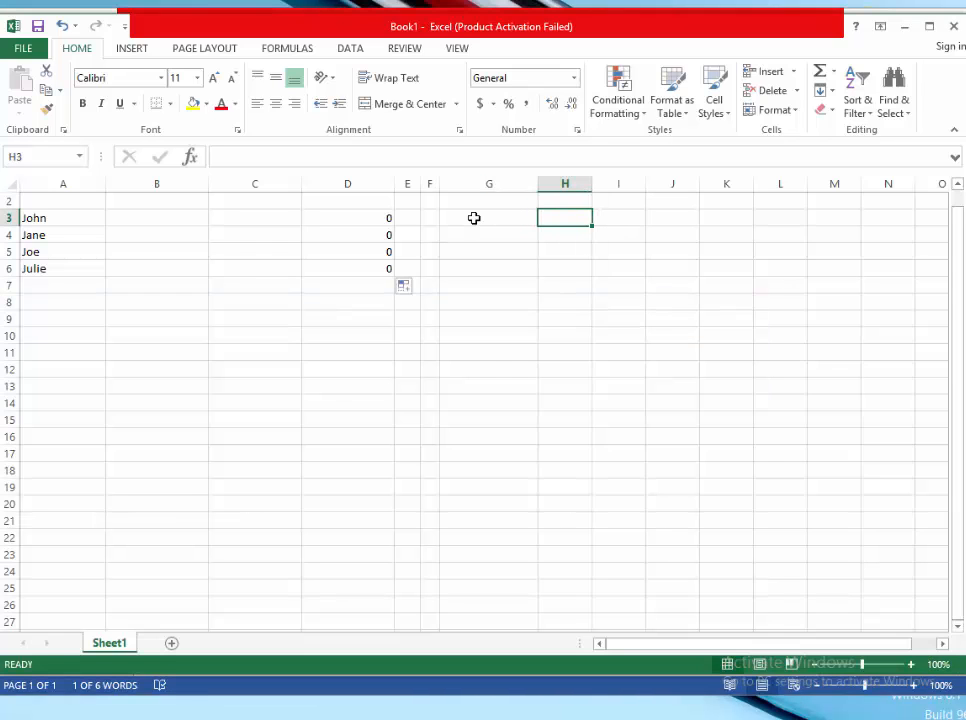
{"action": "key", "text": "alt+Tab"}
{"action": "key", "text": "alt+Tab"}
{"action": "key", "text": "alt+Tab"}
{"action": "key", "text": "alt+Tab"}
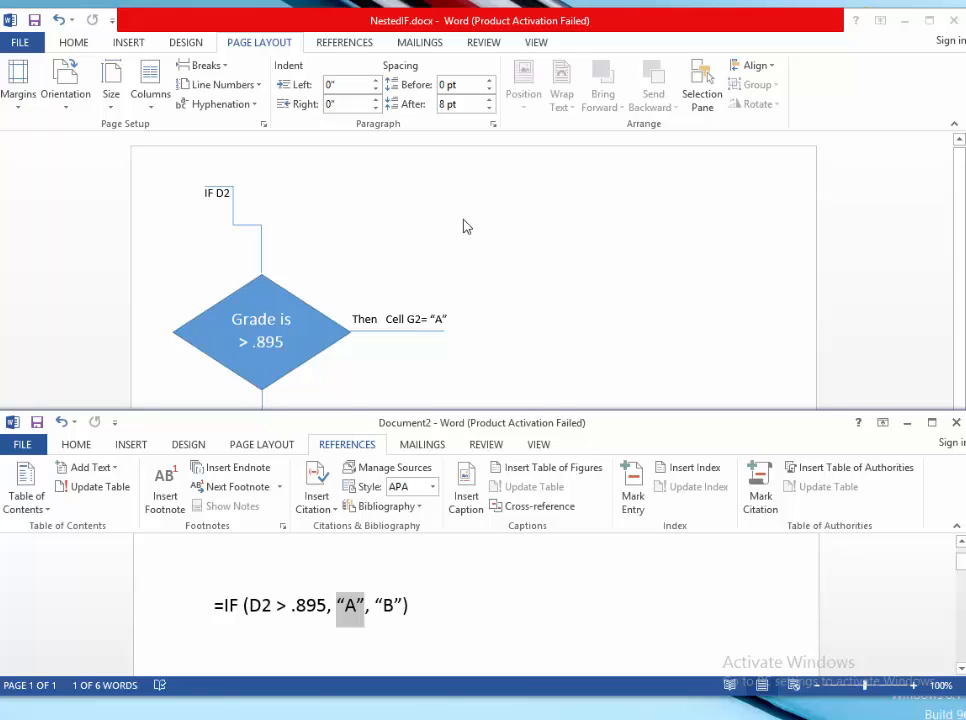
{"action": "double_click", "coordinate": [217, 603]}
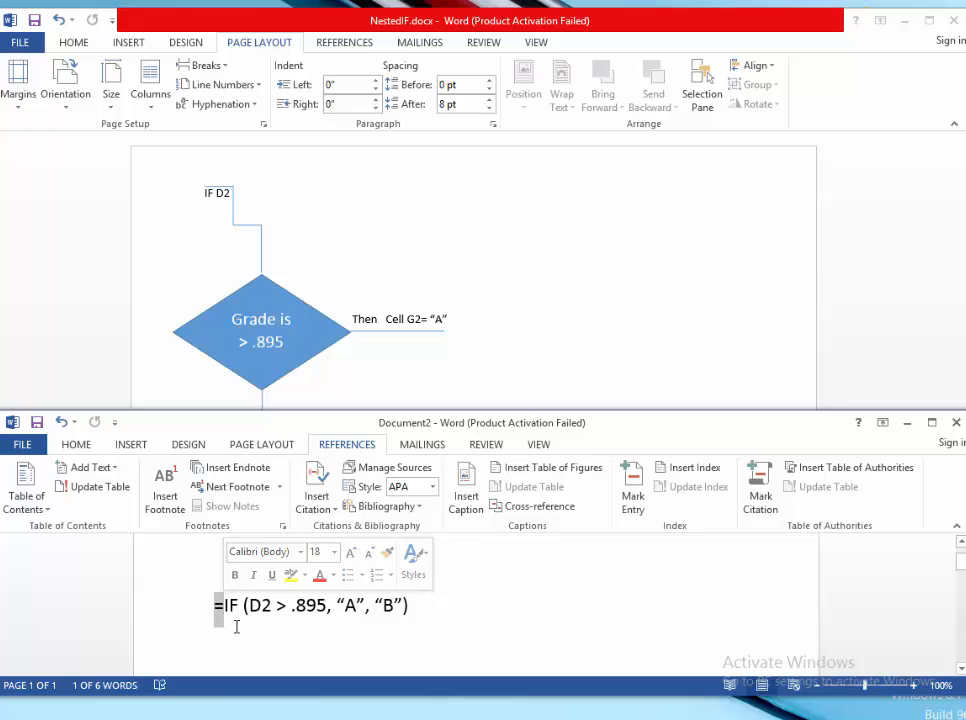
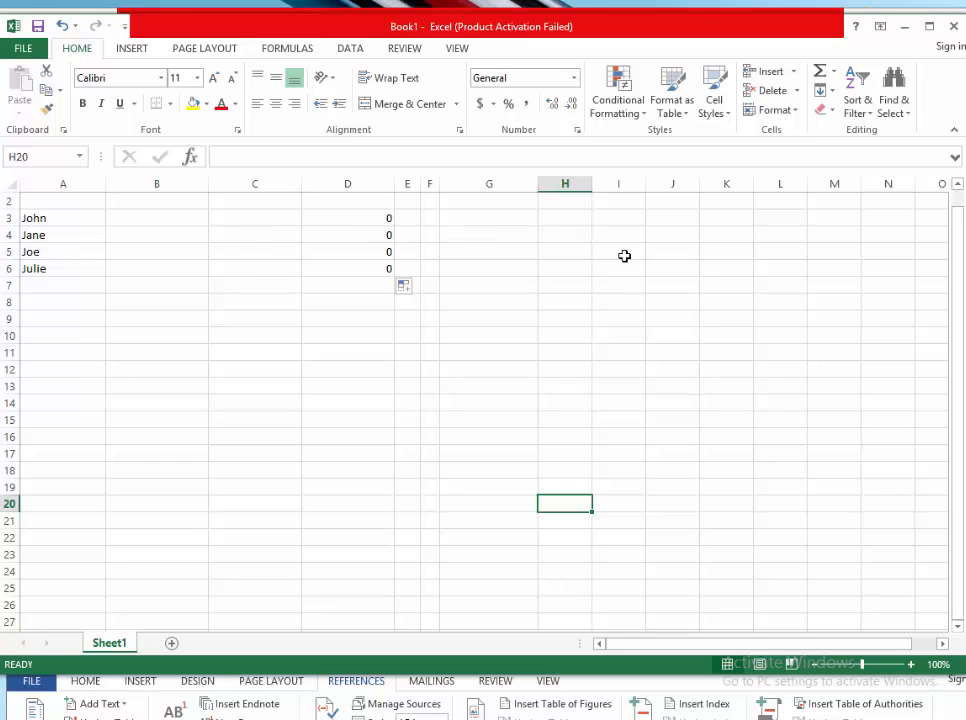
- Enter John's Mid Term score of 79 and Final score of 96
{"action": "left_click_drag", "start_coordinate": [961, 255], "coordinate": [957, 211]}
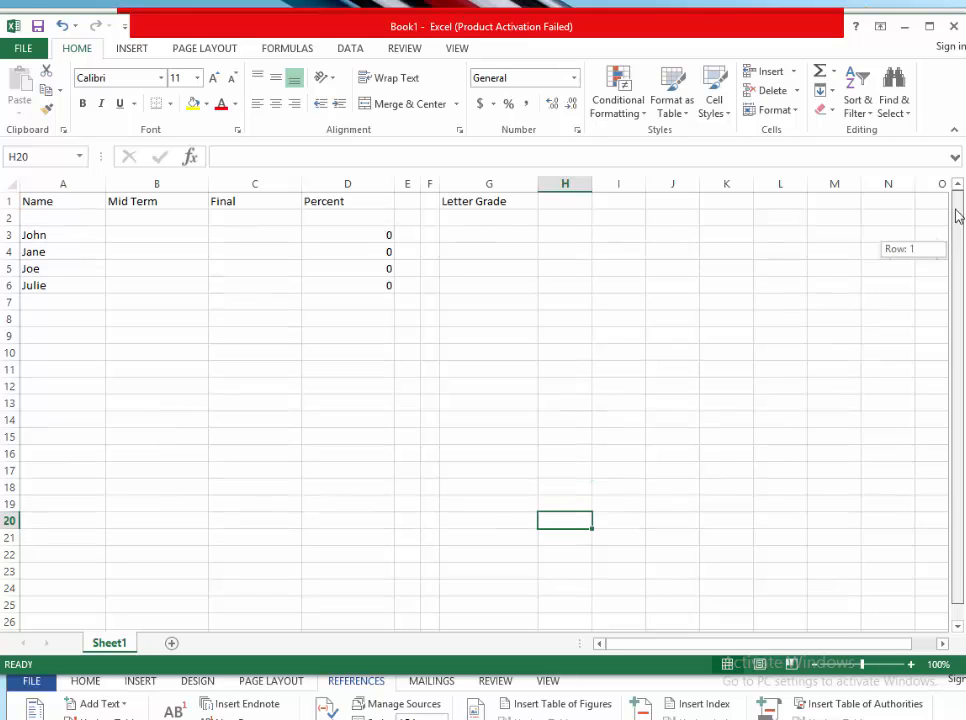
{"action": "left_click", "coordinate": [143, 232]}
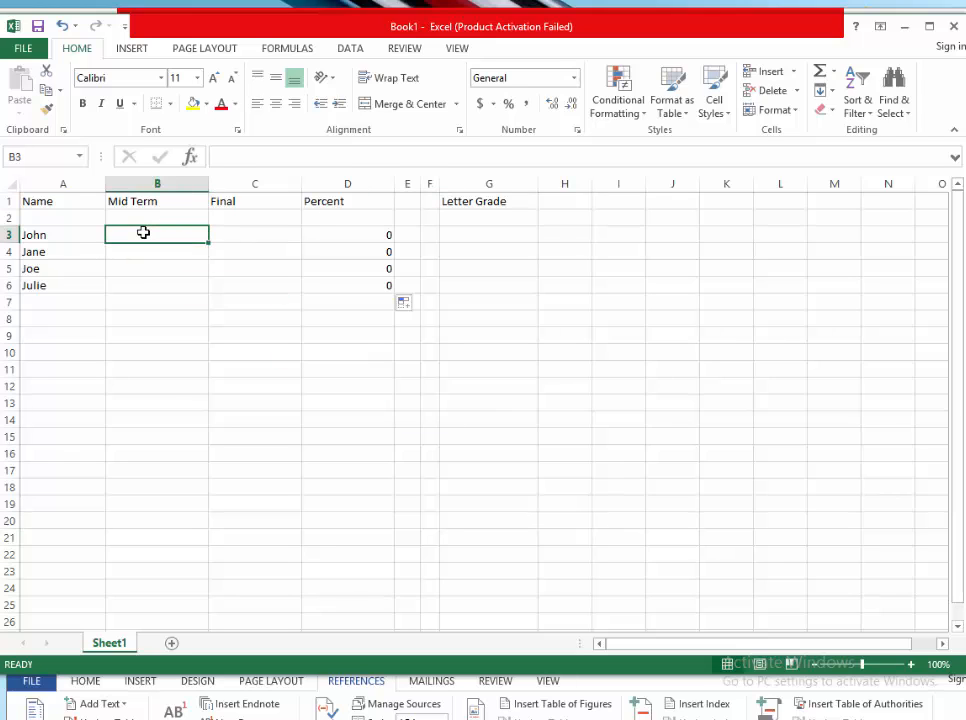
{"action": "type", "text": "79"}
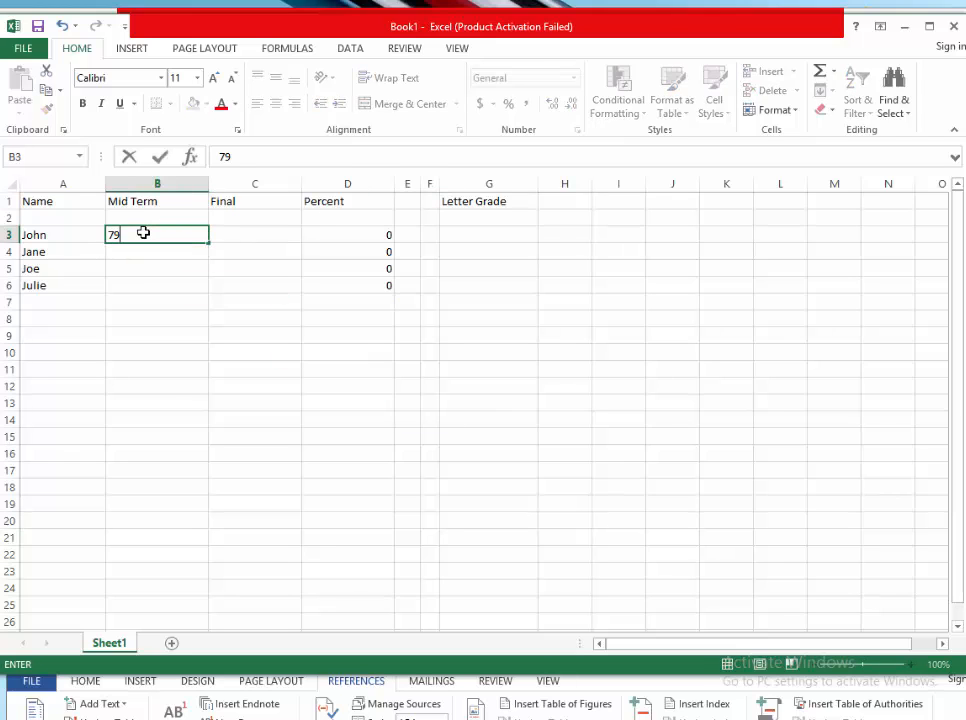
{"action": "left_click", "coordinate": [224, 241]}
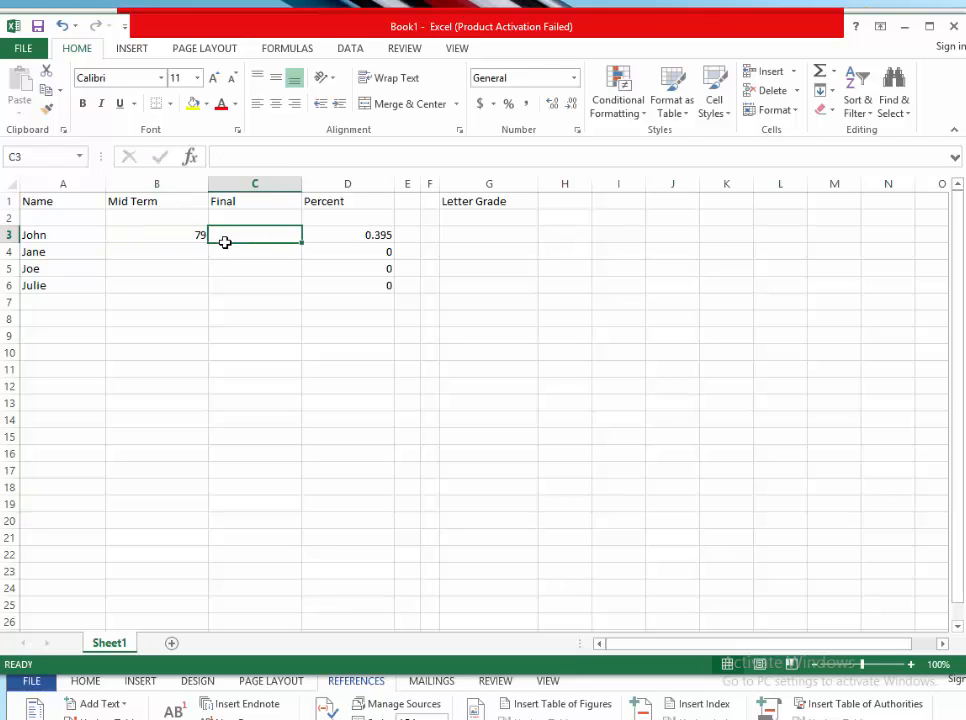
{"action": "type", "text": "96"}
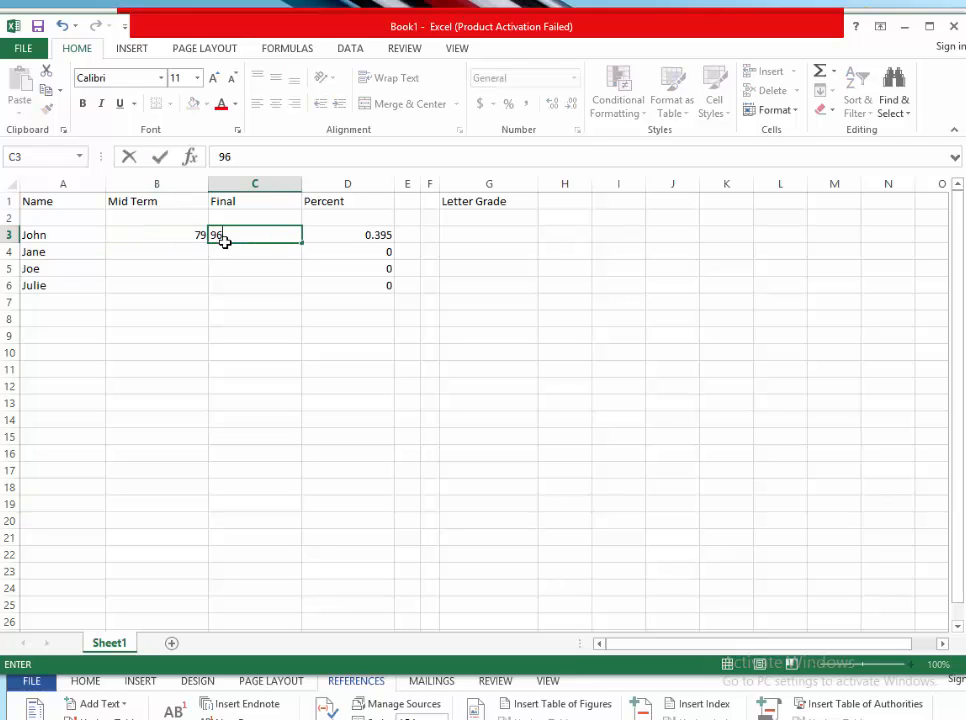
{"action": "key", "text": "Return"}
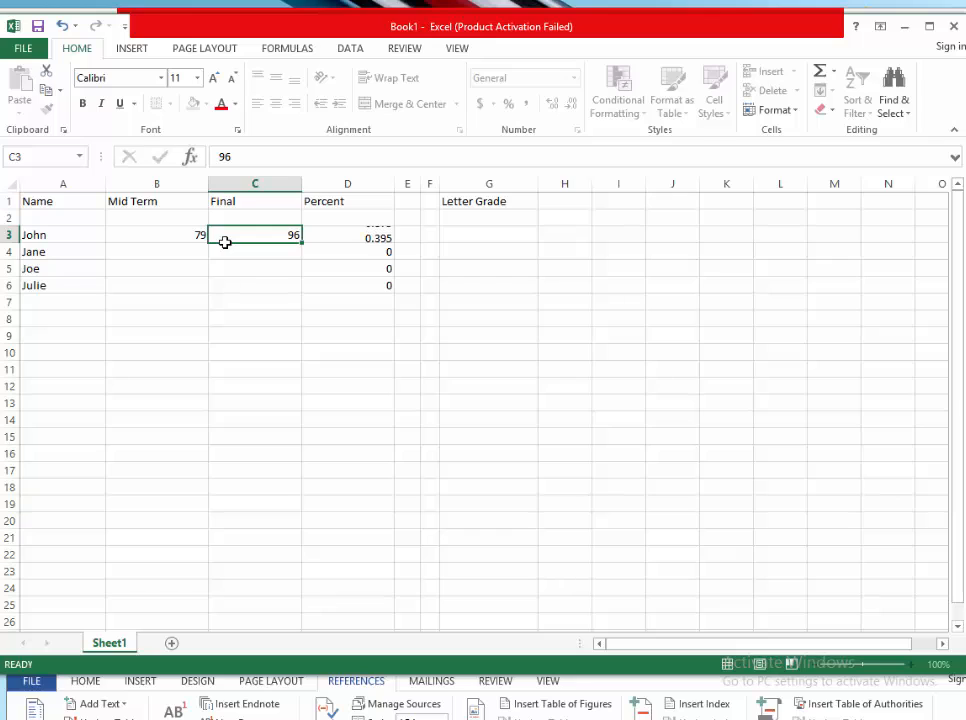
- Enter Jane's Mid Term score of 89 and Final score of 88
{"action": "key", "text": "Left"}
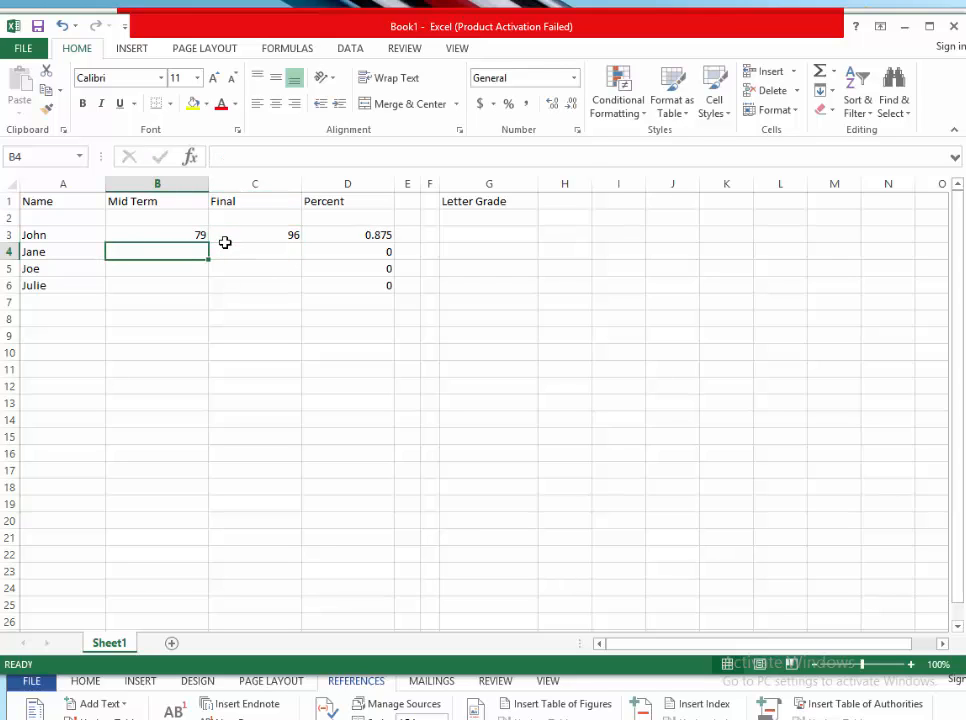
{"action": "type", "text": "89"}
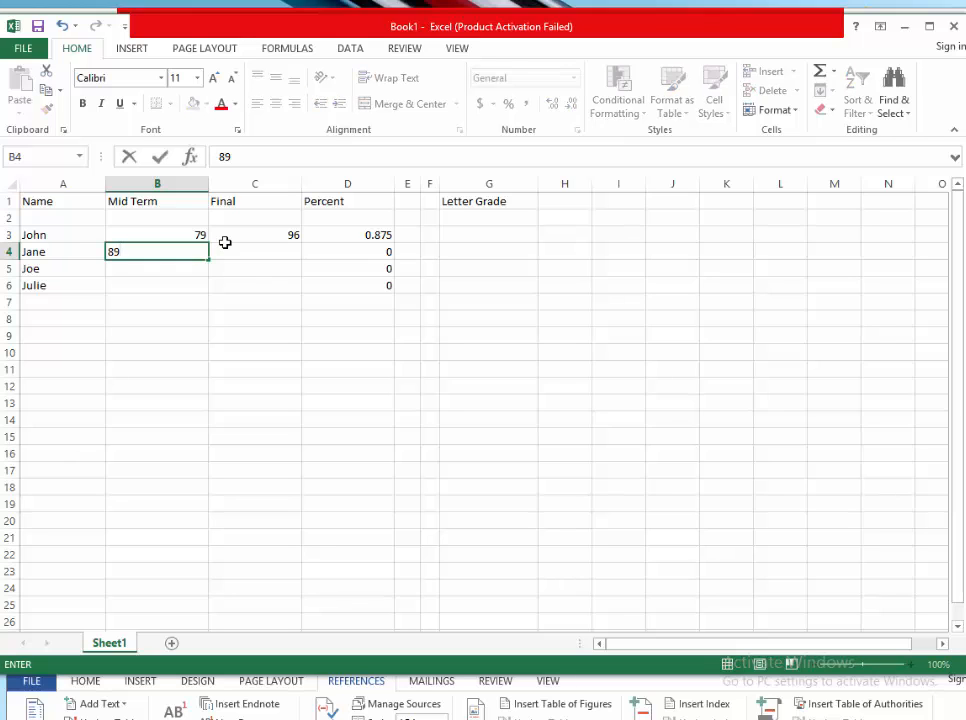
{"action": "key", "text": "Tab"}
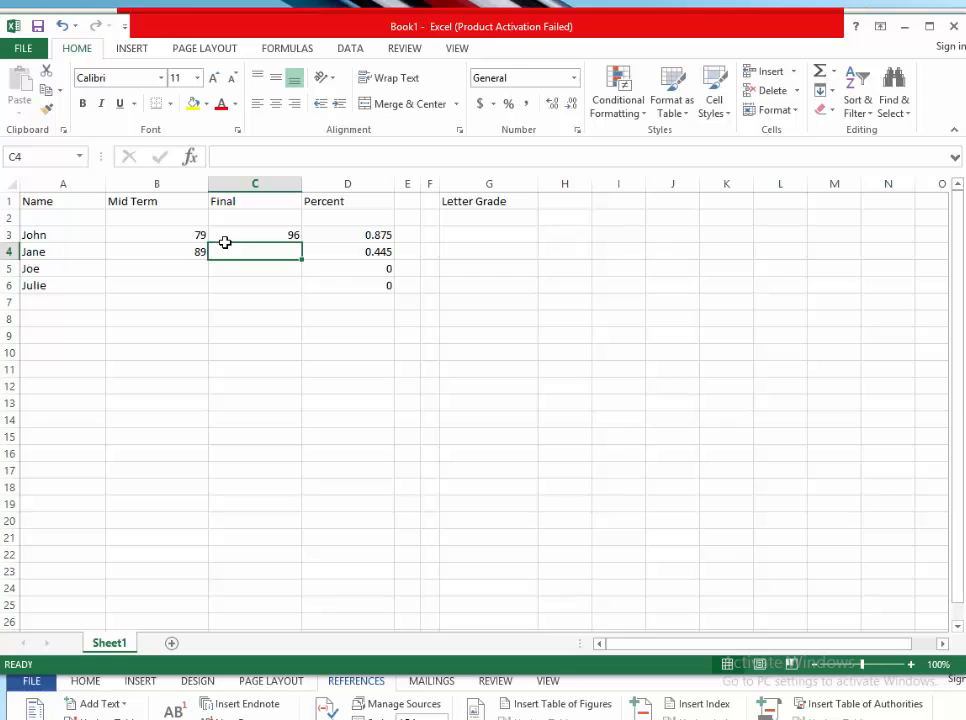
{"action": "type", "text": "88"}
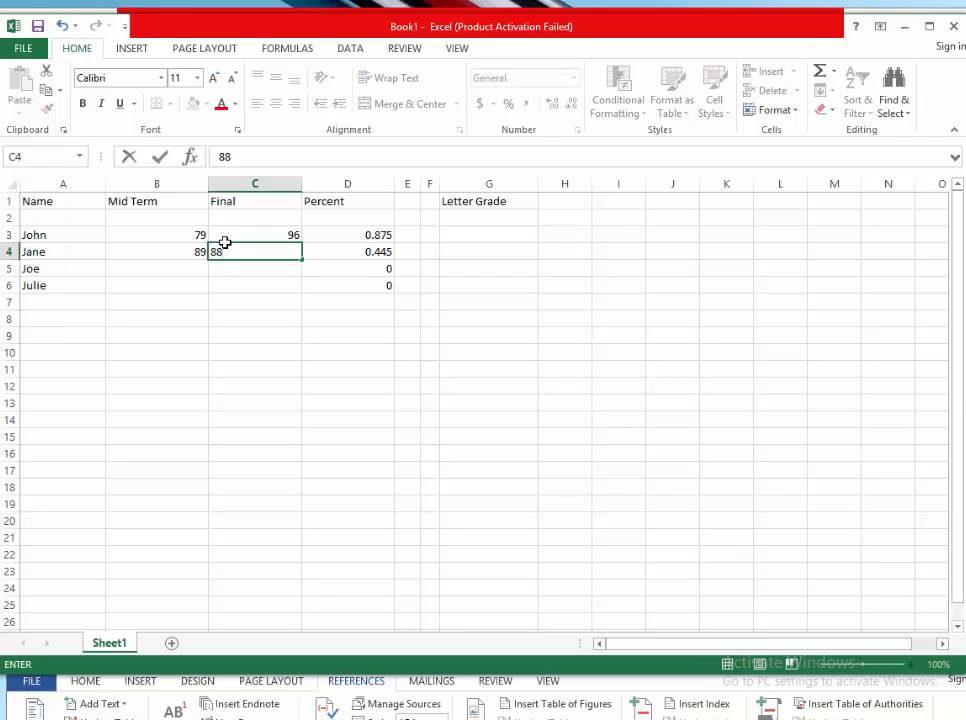
{"action": "key", "text": "Tab"}
{"action": "key", "text": "Down"}
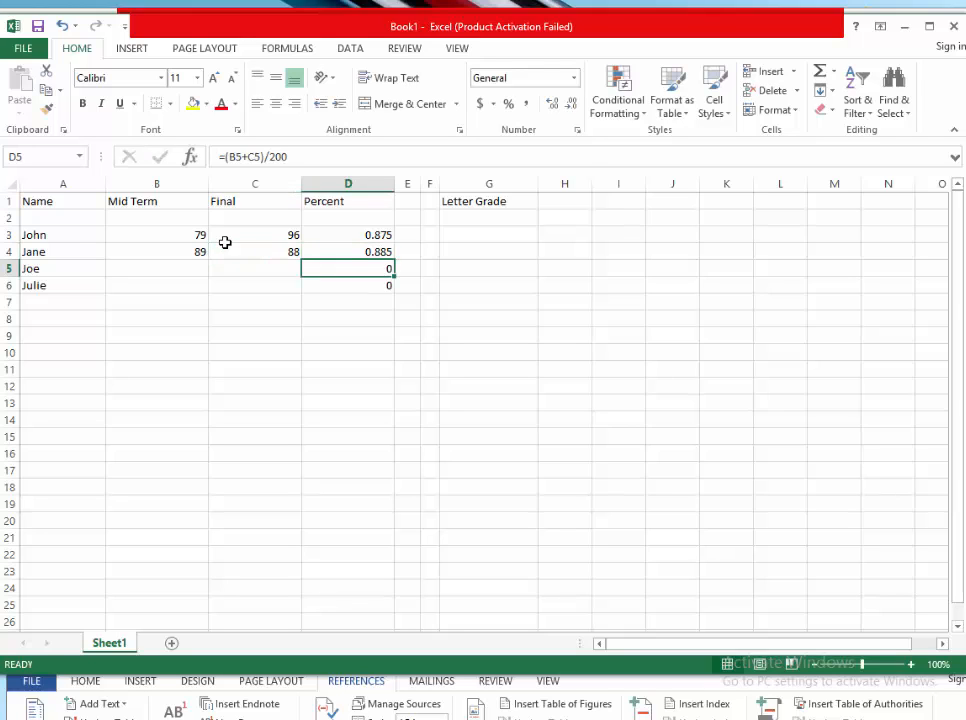
- Enter Joe's Mid Term score of 97 and Final score of 89
{"action": "key", "text": "Left"}
{"action": "key", "text": "Left"}
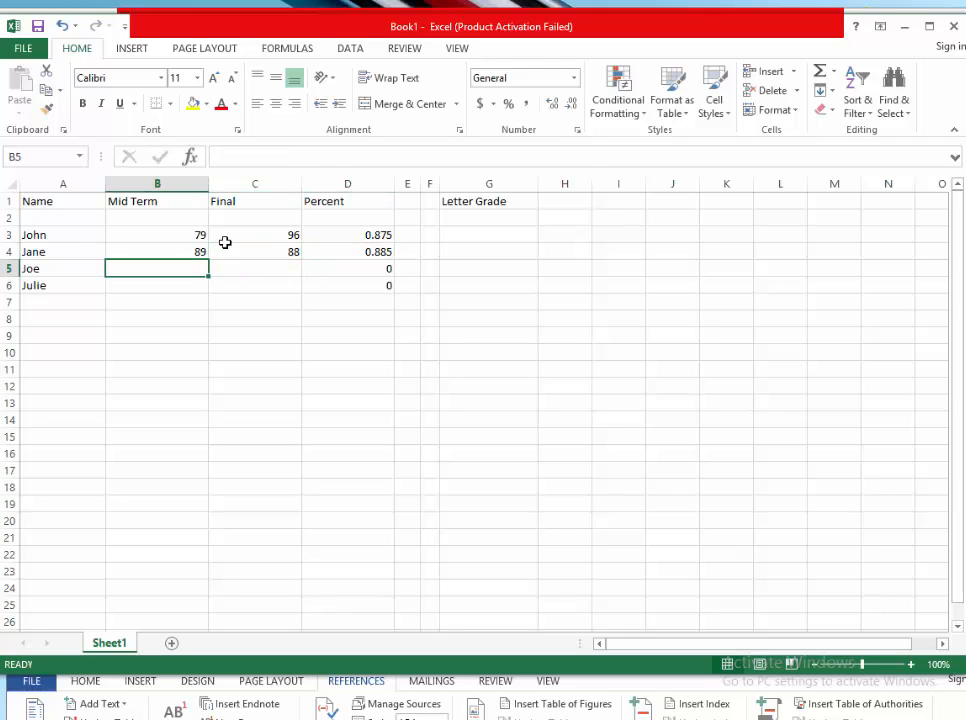
{"action": "type", "text": "97"}
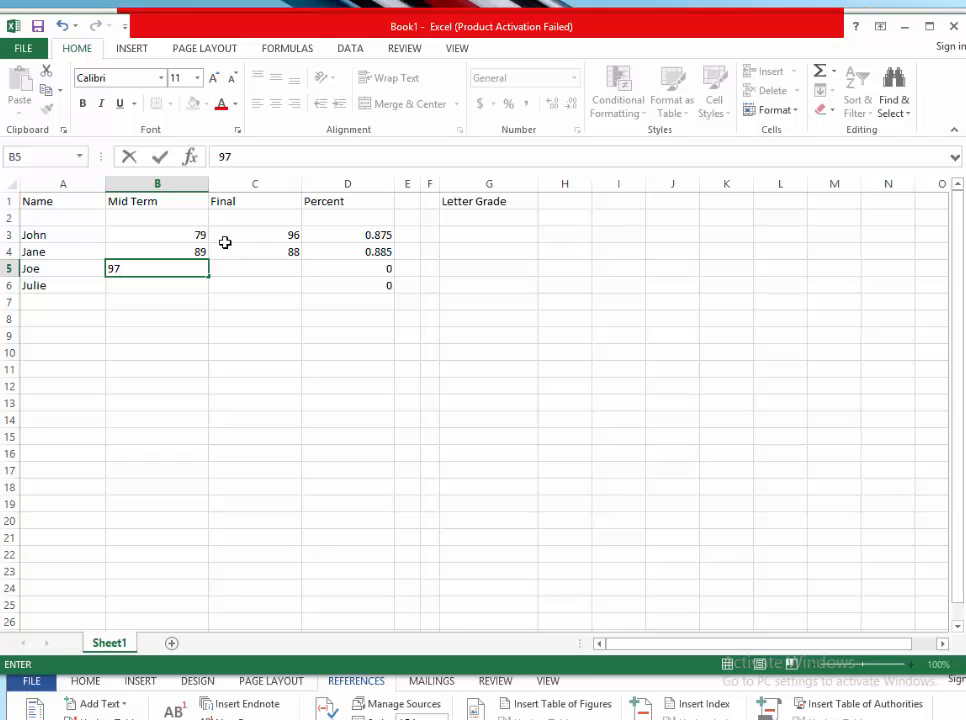
{"action": "key", "text": "Tab"}
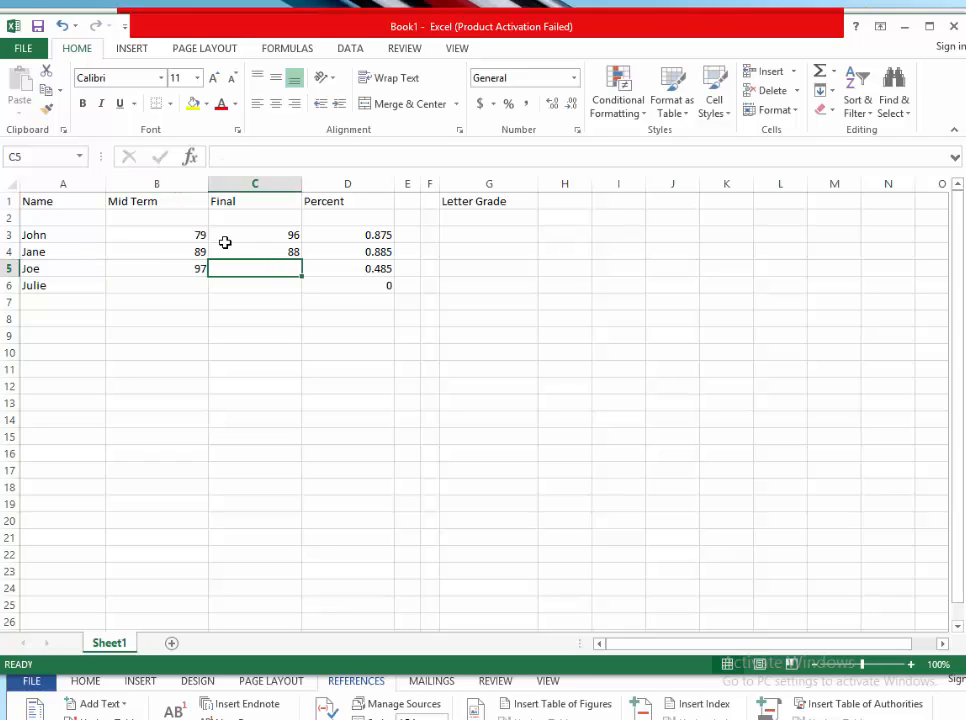
{"action": "type", "text": "89"}
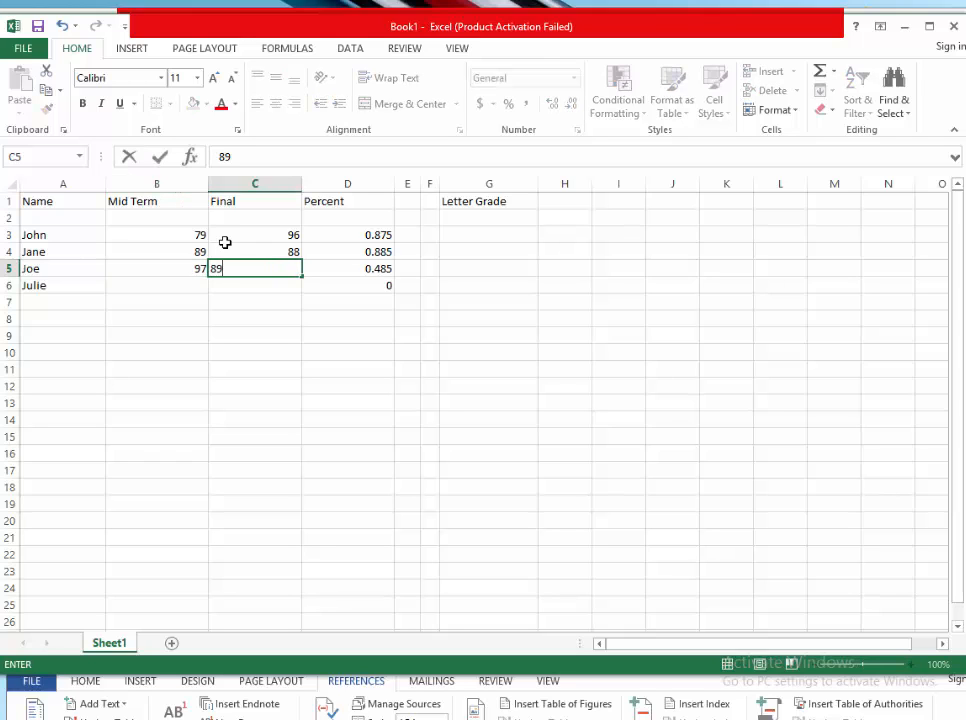
{"action": "key", "text": "Down"}
- Enter Julie's Mid Term score of 76 and Final score of 45
{"action": "key", "text": "Left"}
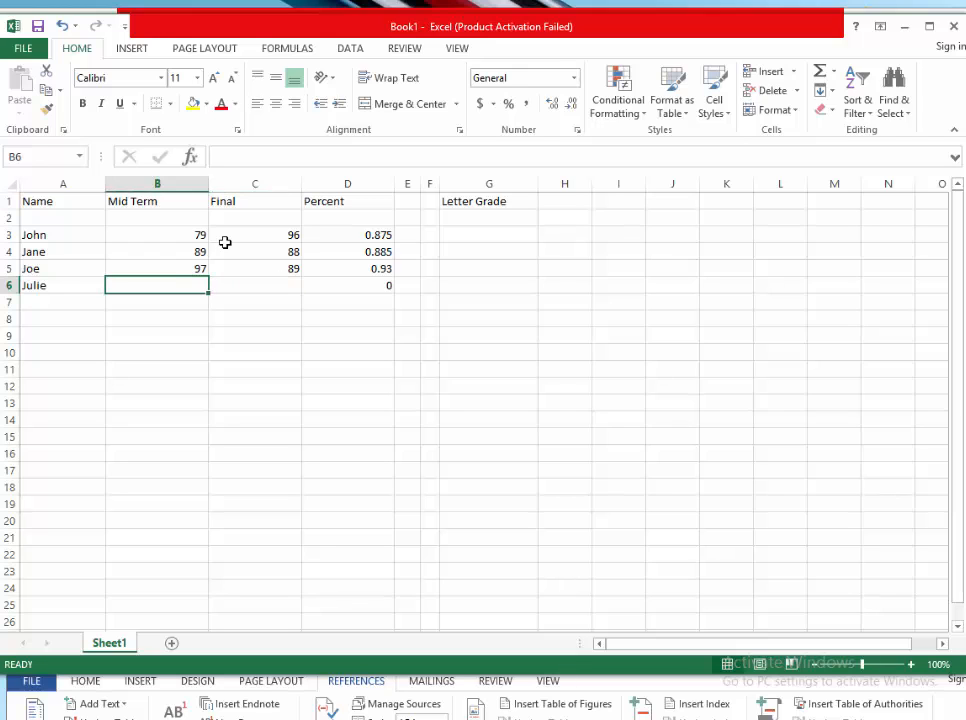
{"action": "type", "text": "76"}
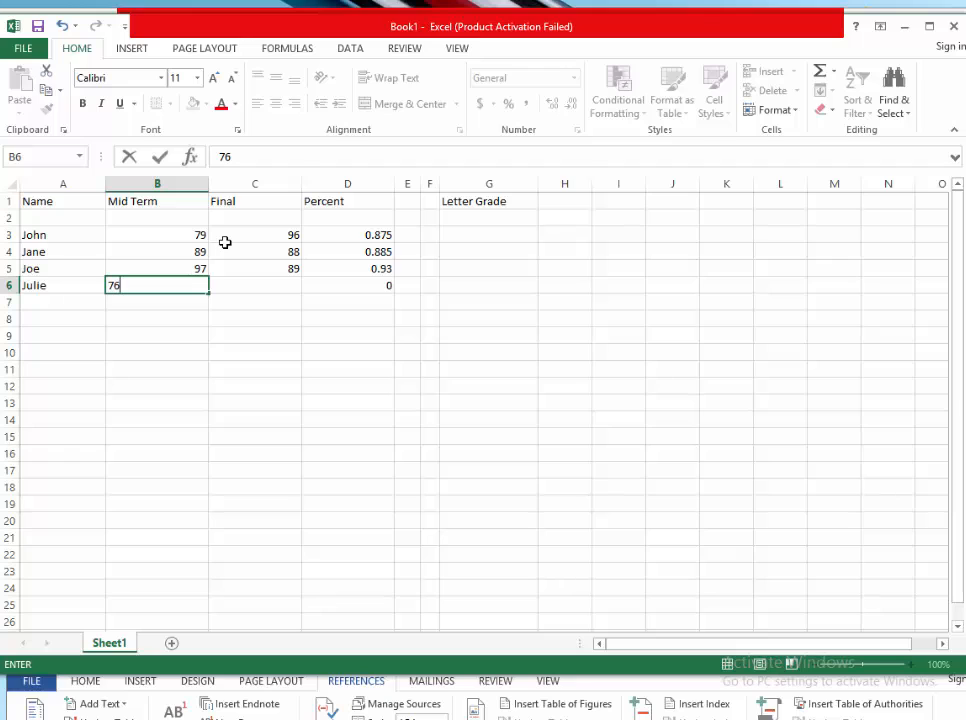
{"action": "key", "text": "Tab"}
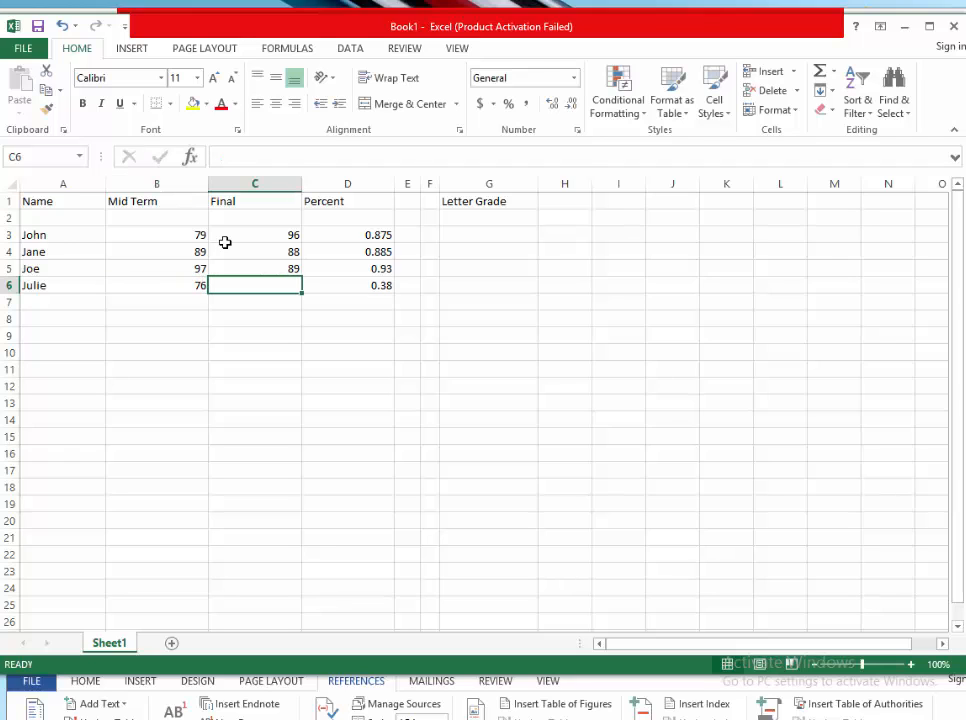
{"action": "type", "text": "45"}
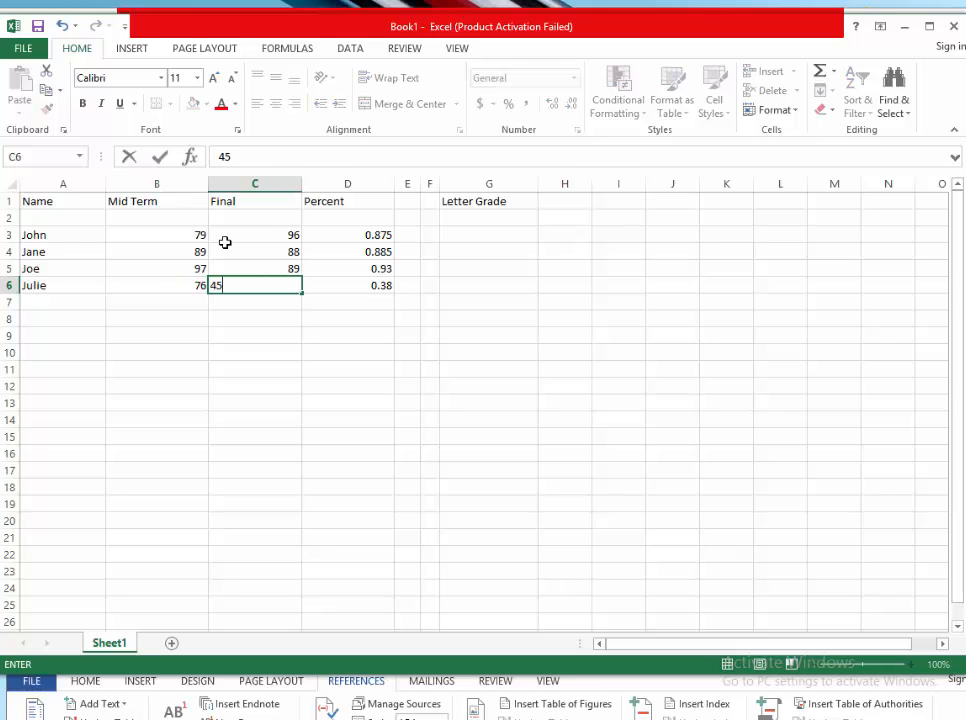
{"action": "key", "text": "Tab"}
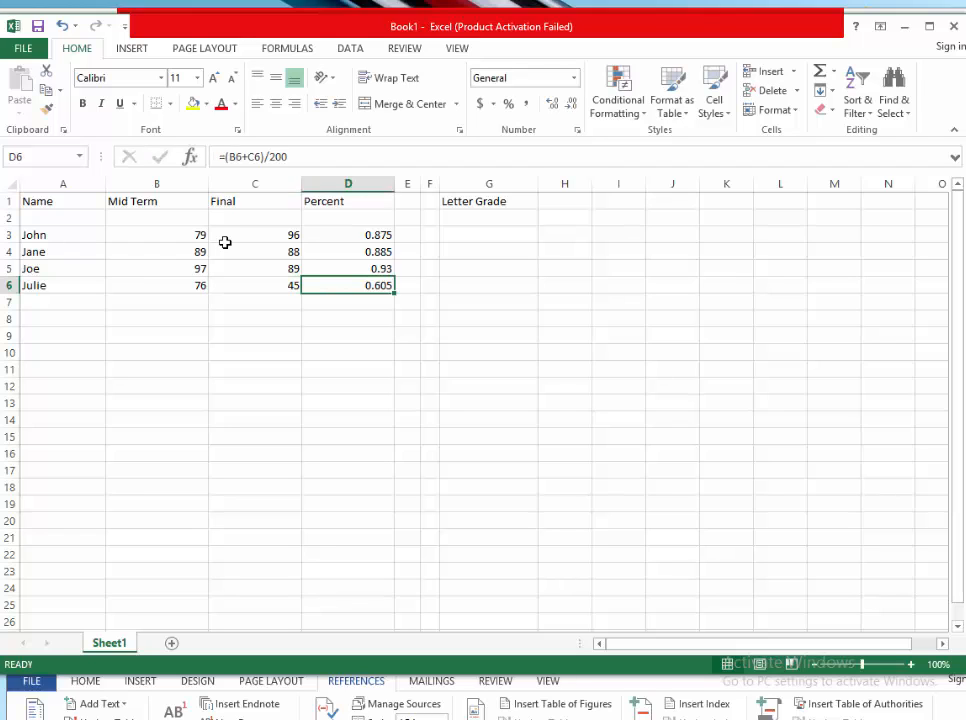
- Add a new student named Josh in the Name column on row 7
{"action": "key", "text": "Left"}
{"action": "key", "text": "Left"}
{"action": "key", "text": "Left"}
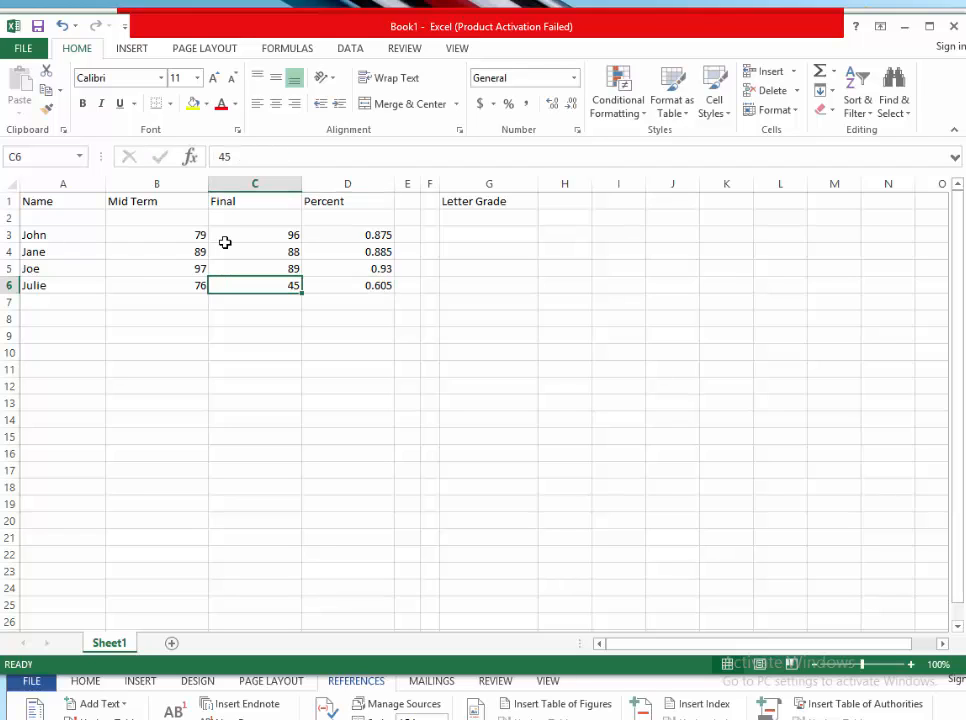
{"action": "key", "text": "Down"}
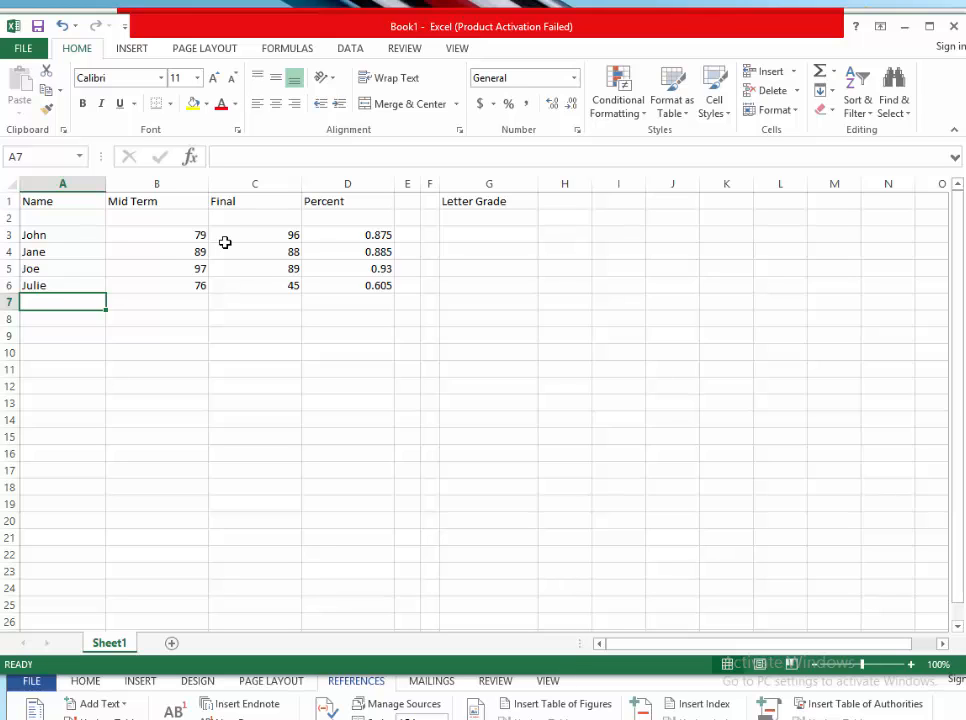
{"action": "type", "text": "Josh"}
{"action": "key", "text": "Tab"}
{"action": "key", "text": "Tab"}
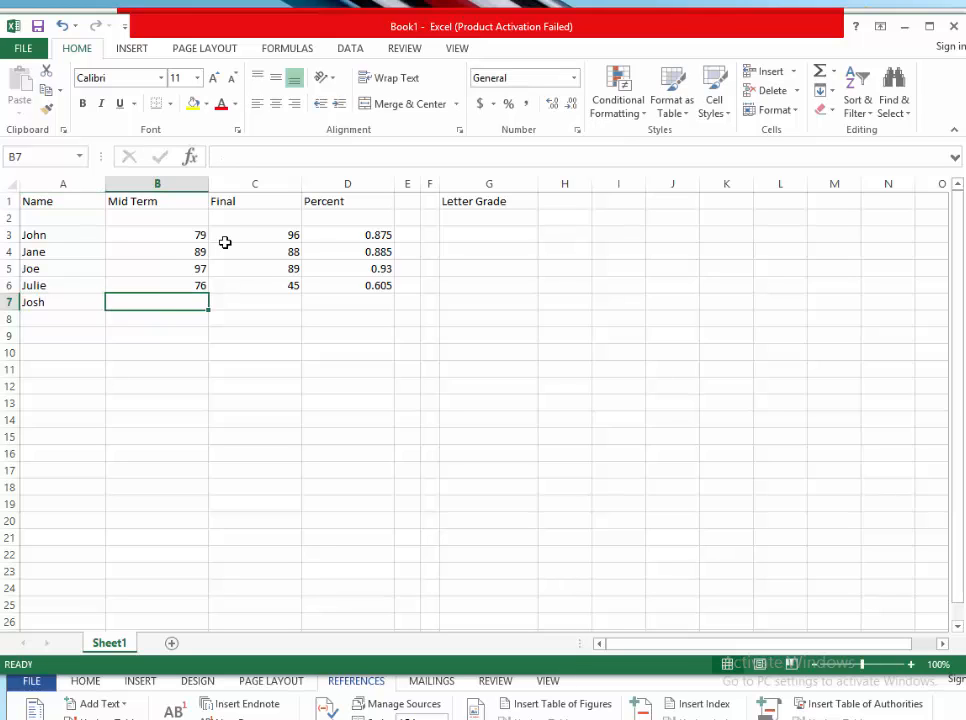
{"action": "key", "text": "Left"}
- Enter Josh's Mid Term score of 54 and Final score of 42
{"action": "type", "text": "54"}
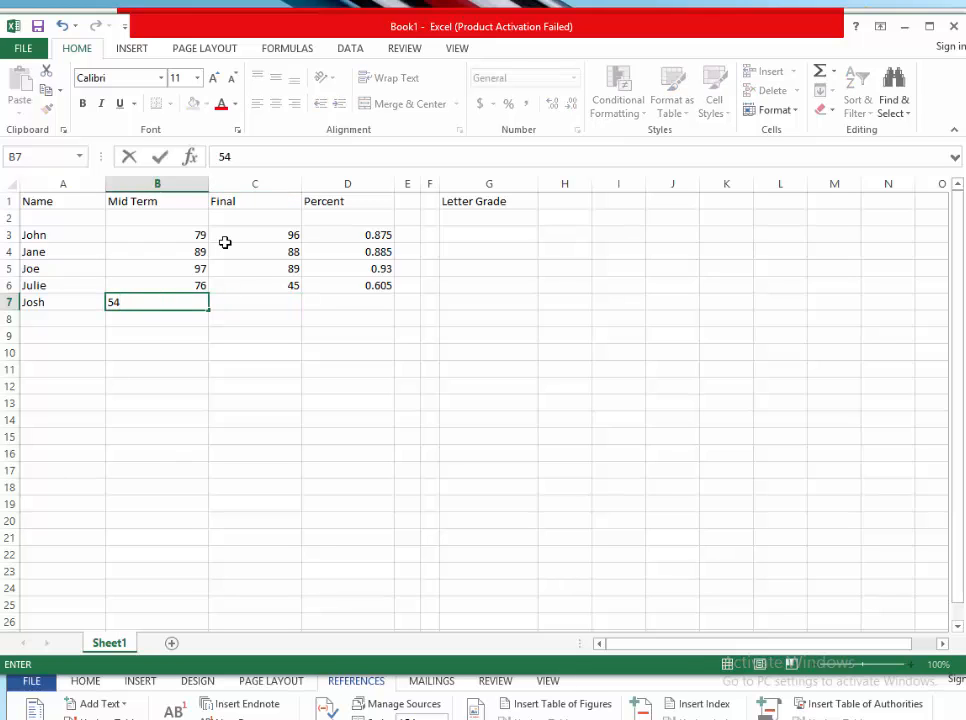
{"action": "key", "text": "Tab"}
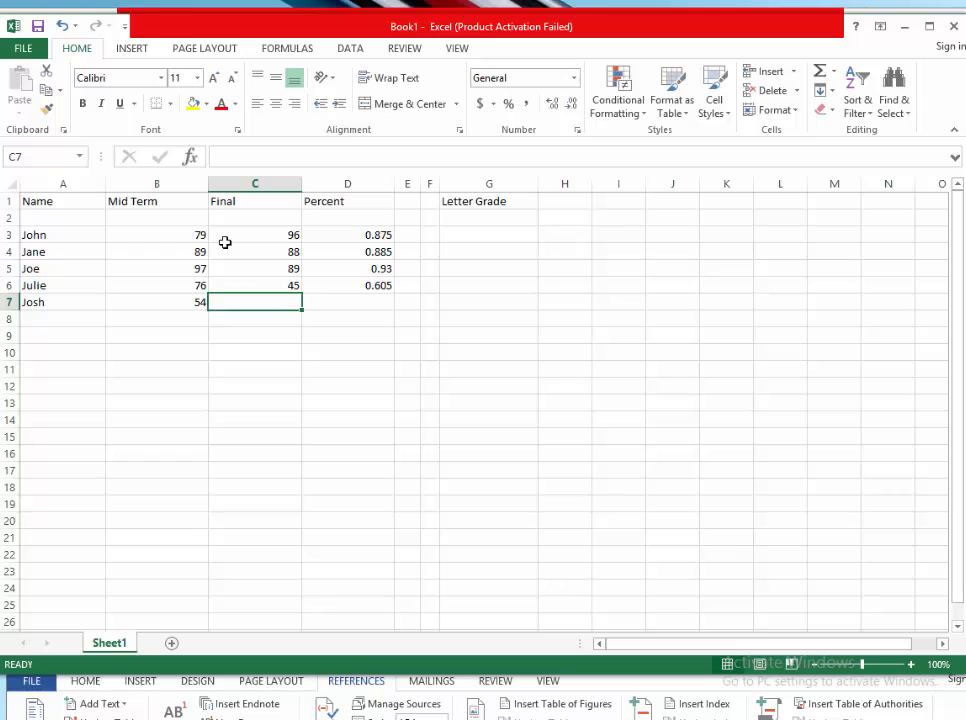
{"action": "type", "text": "42"}
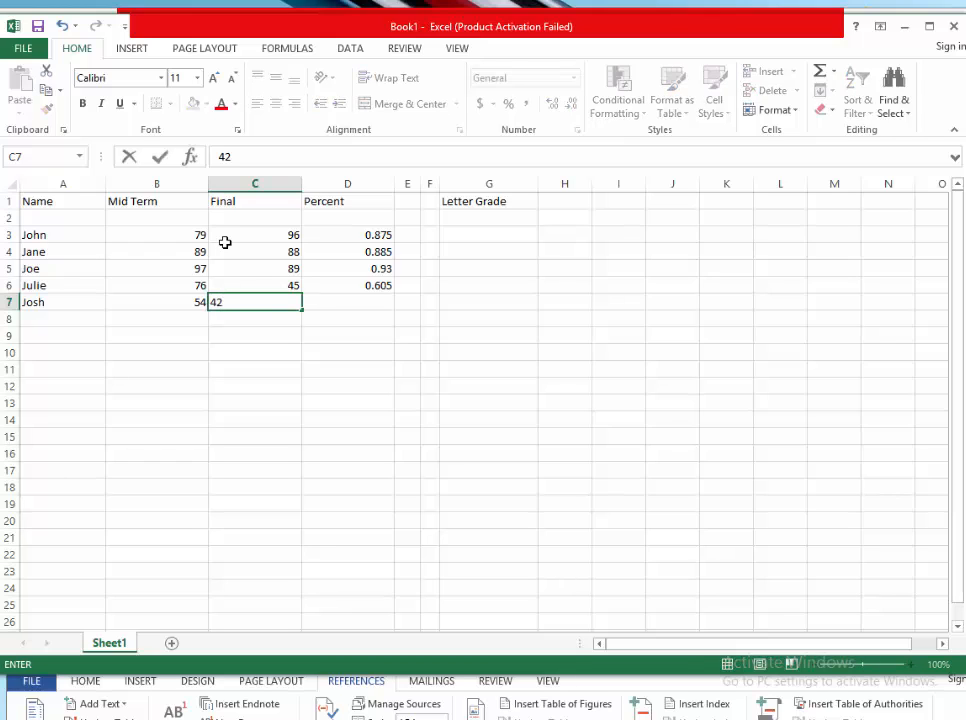
{"action": "key", "text": "Tab"}
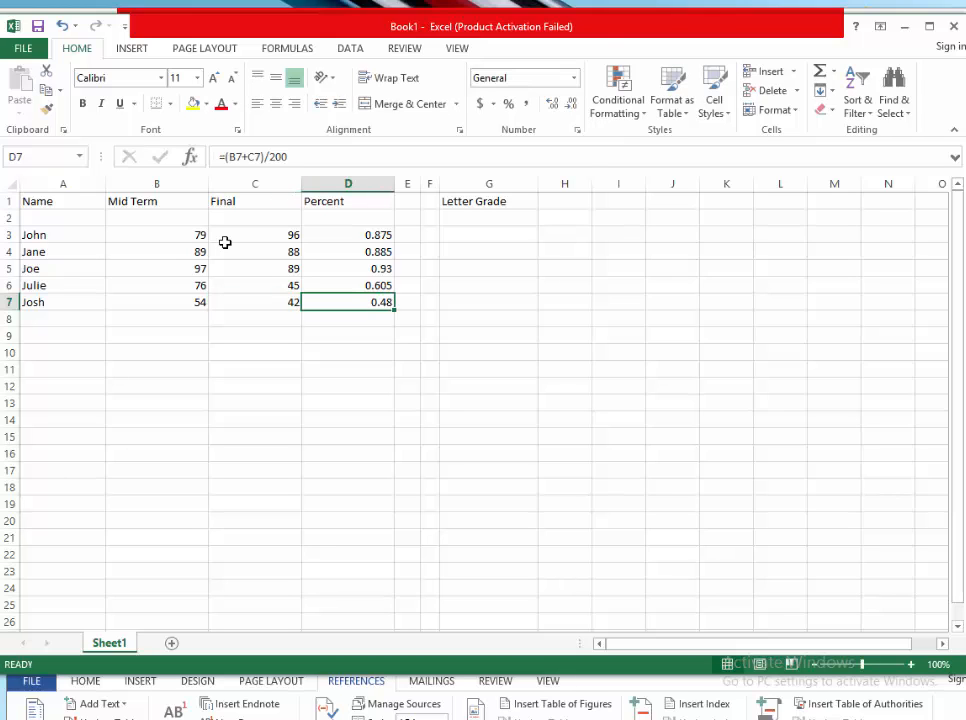
- Start an IF formula =IF( in John's Letter Grade cell G3
{"action": "key", "text": "Up"}
{"action": "key", "text": "Up"}
{"action": "key", "text": "Up"}
{"action": "key", "text": "Up"}
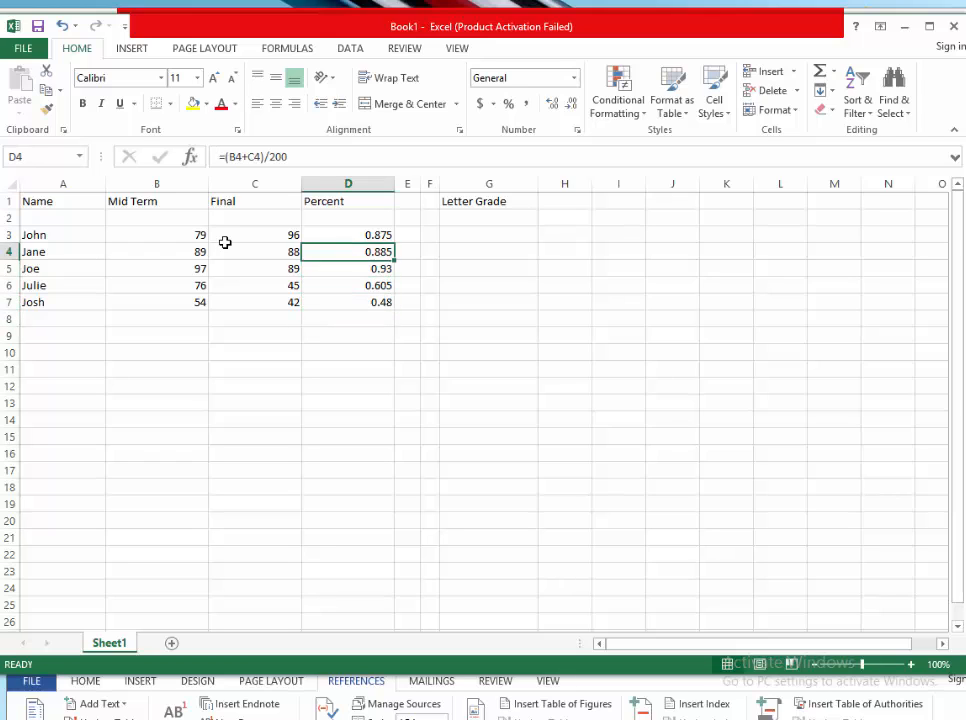
{"action": "key", "text": "Right"}
{"action": "key", "text": "Right"}
{"action": "key", "text": "Right"}
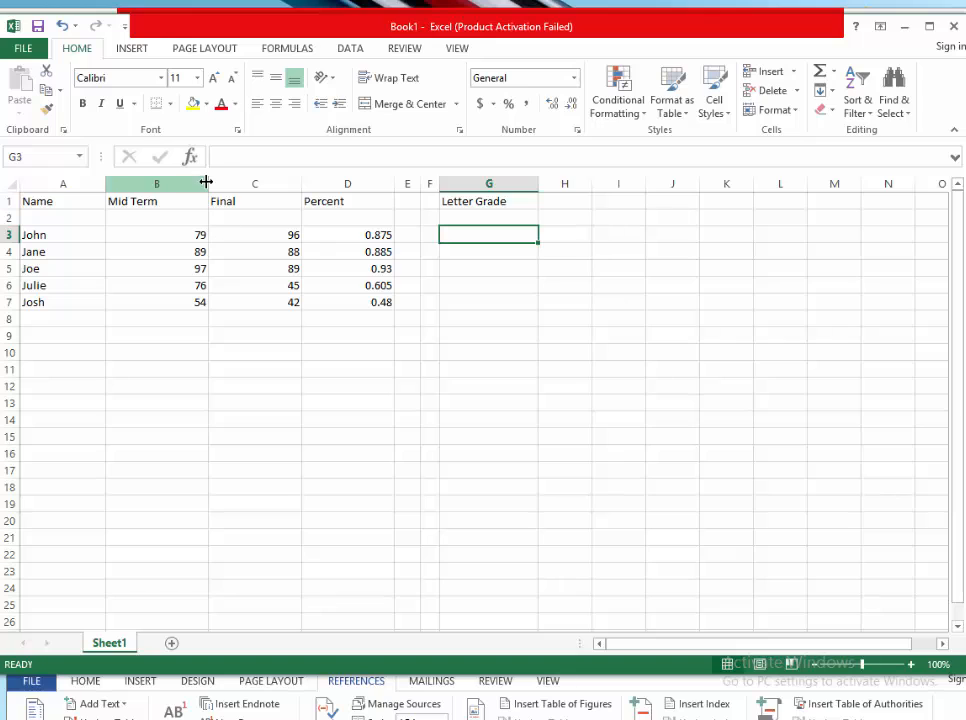
{"action": "left_click", "coordinate": [222, 156]}
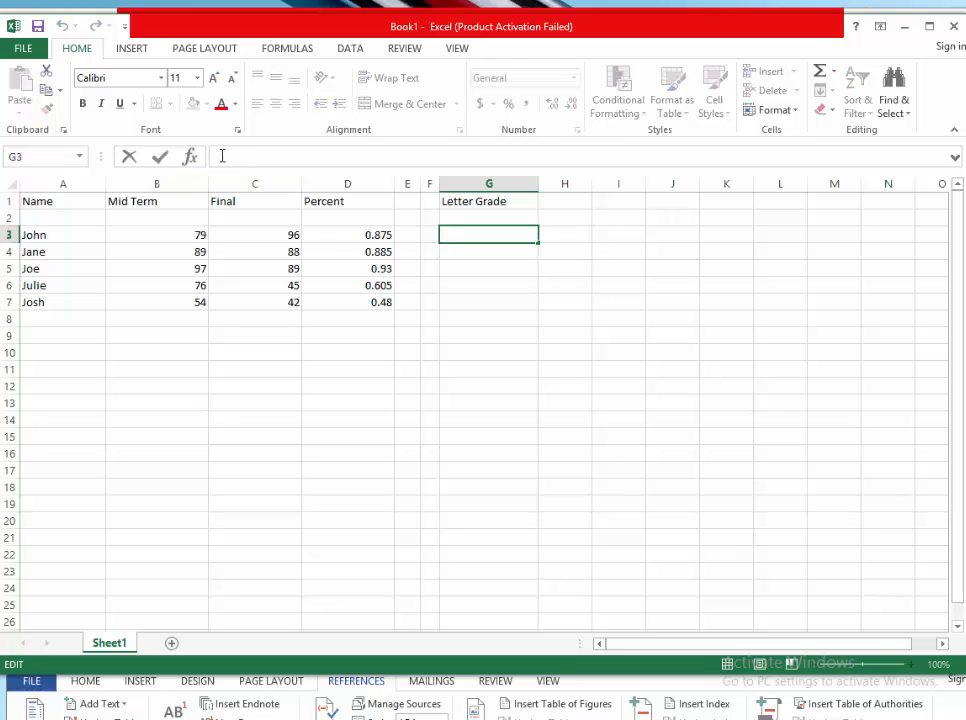
{"action": "type", "text": "="}
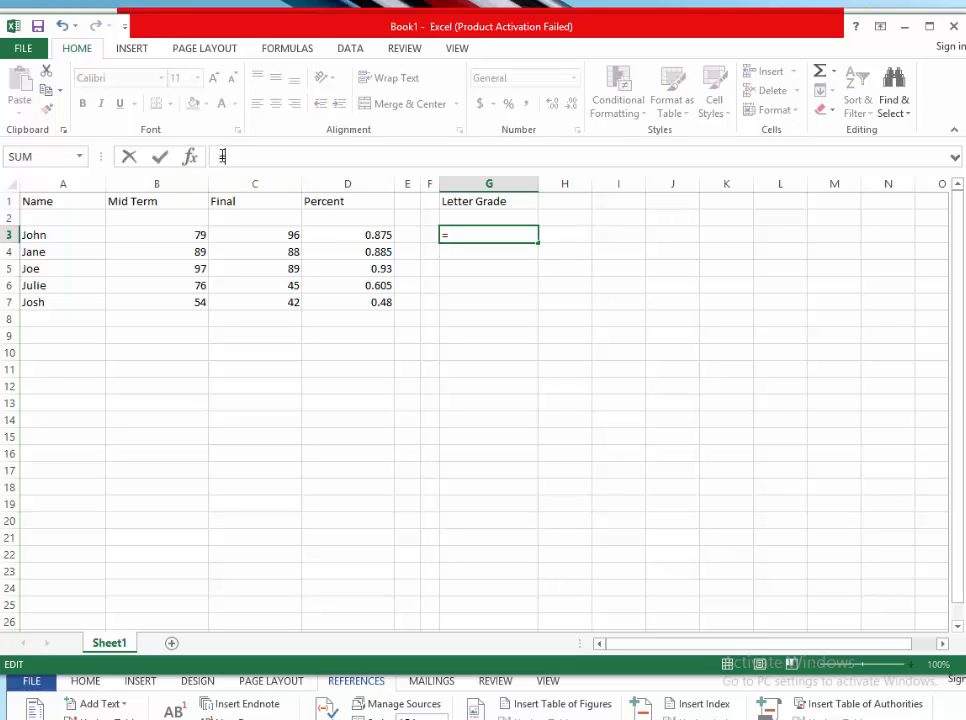
{"action": "type", "text": "IF"}
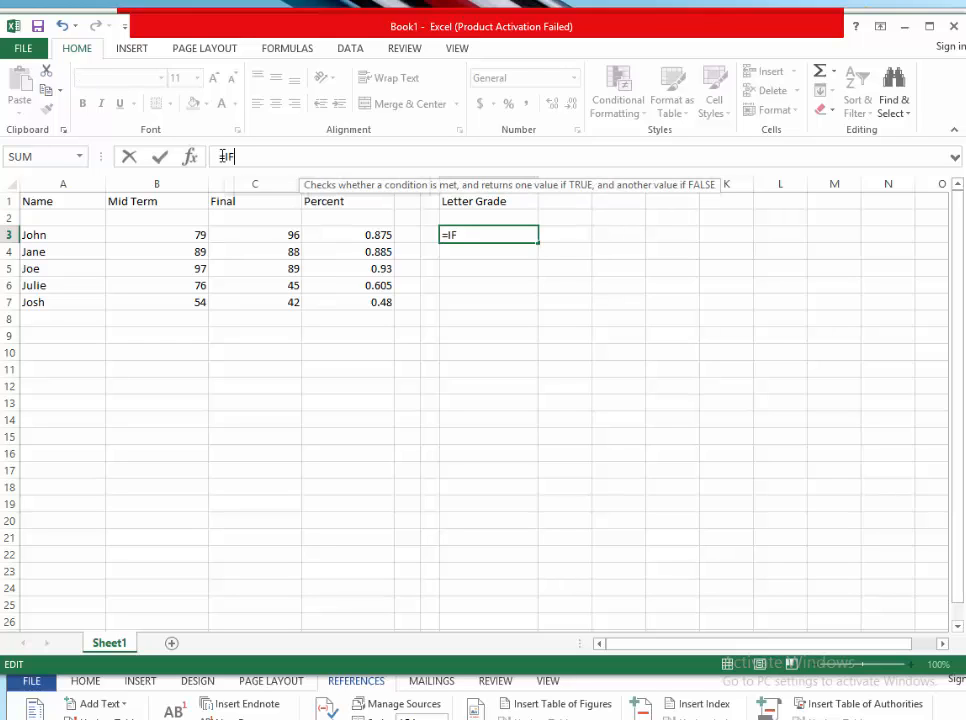
{"action": "type", "text": "("}
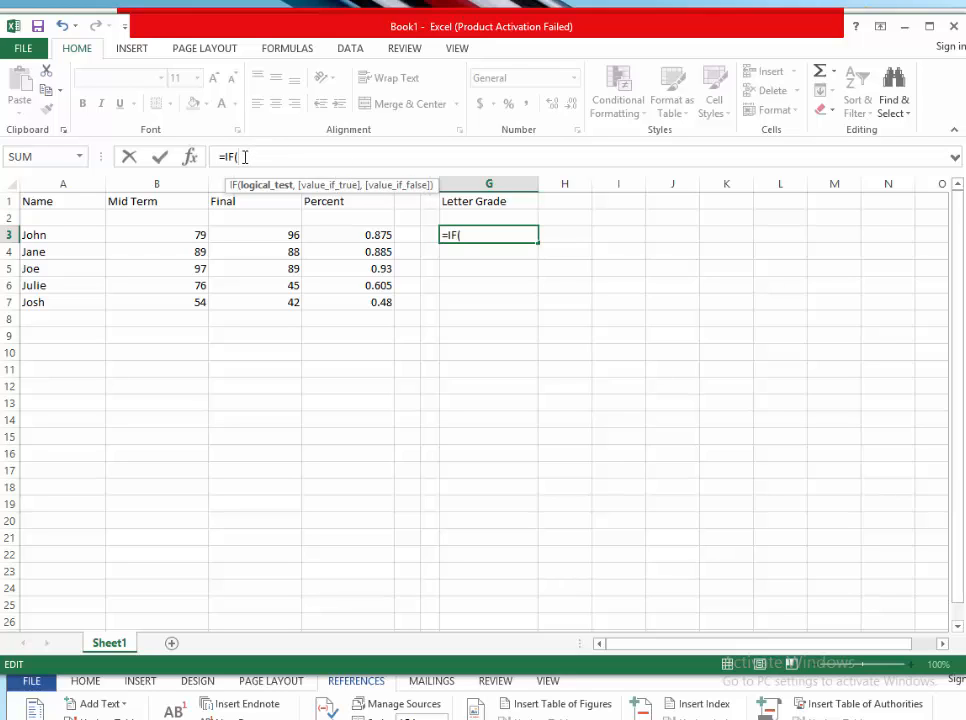
- Switch to the Word document to review the nested IF grade flowchart
{"action": "key", "text": "alt+Tab"}
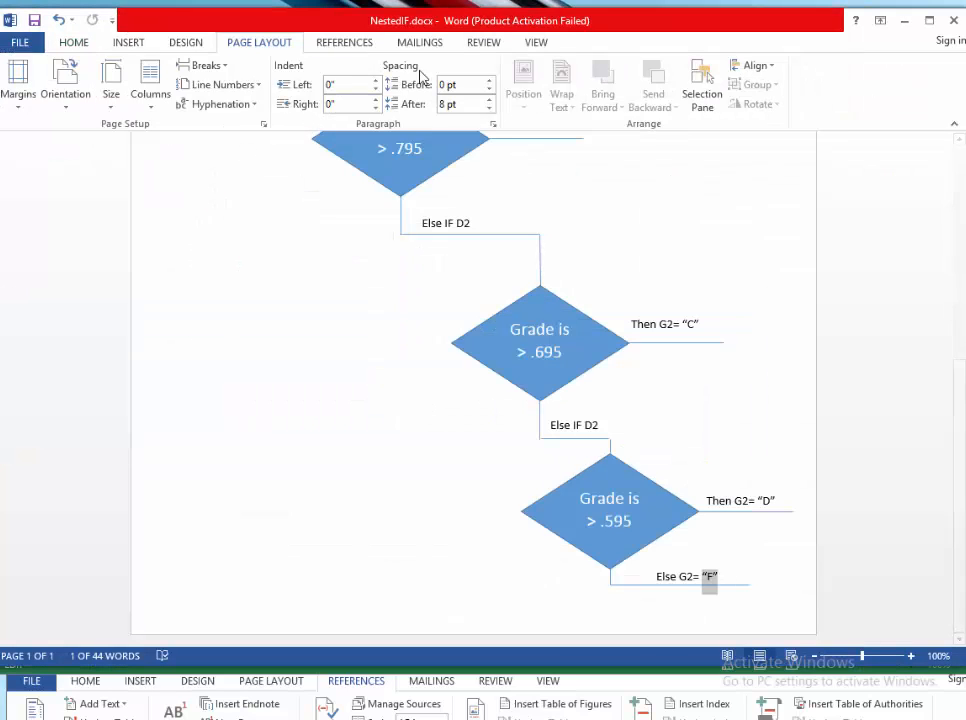
{"action": "left_click", "coordinate": [659, 203]}
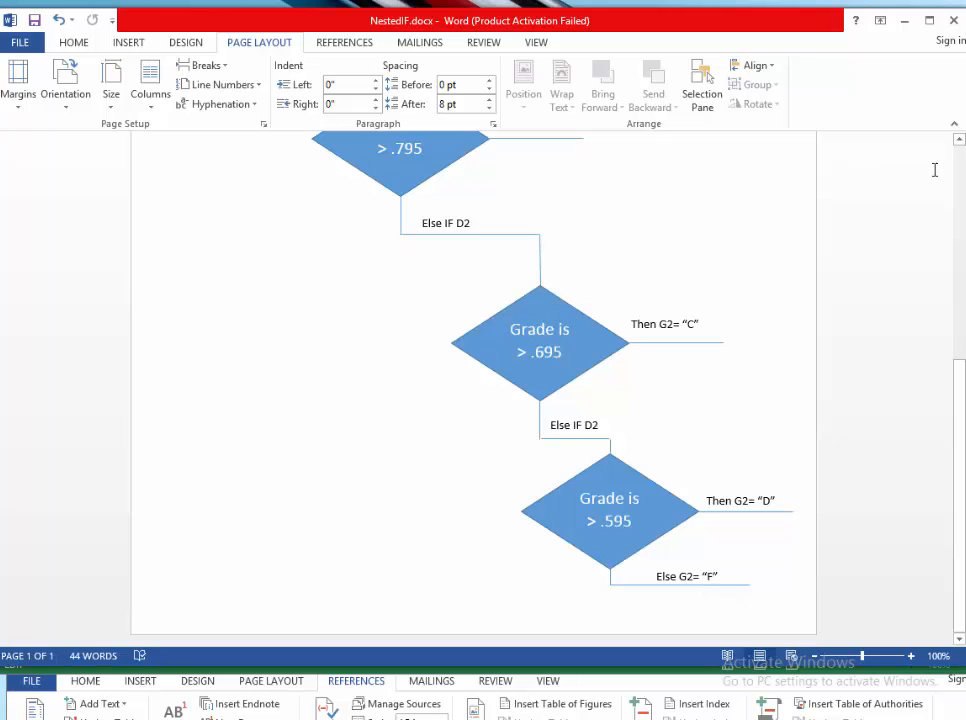
- Scroll up to the first decision in the Word flowchart and select its .895 threshold
{"action": "scroll", "coordinate": [959, 145], "scroll_direction": "up", "scroll_amount": 5}
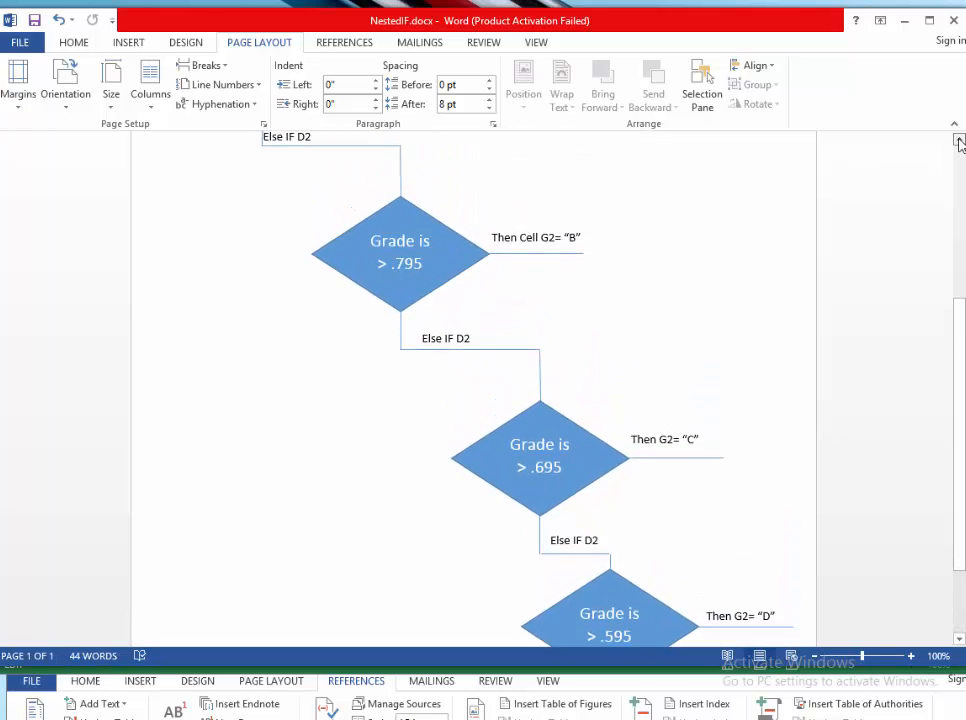
{"action": "scroll", "coordinate": [959, 145], "scroll_direction": "up", "scroll_amount": 3}
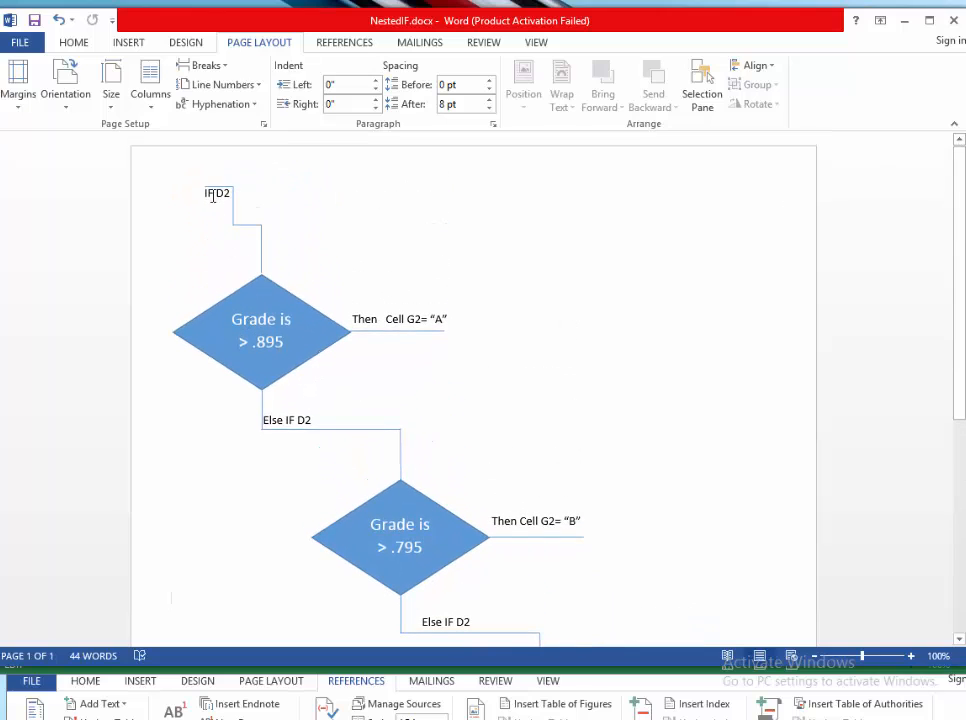
{"action": "double_click", "coordinate": [253, 340]}
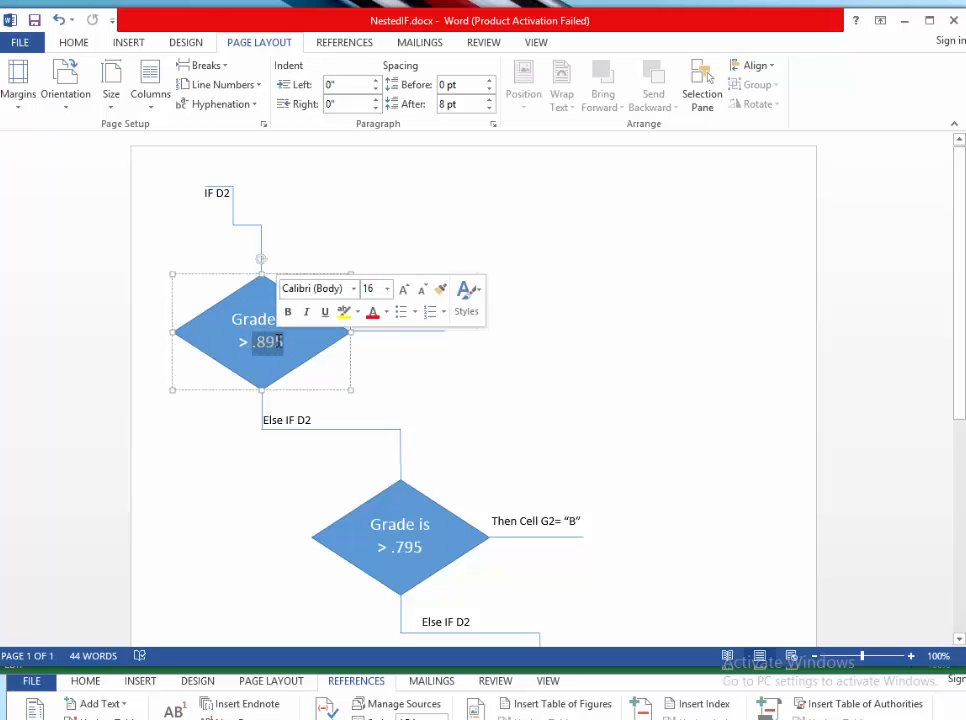
- Back in the spreadsheet, enter the logical test D3>.895 as the first argument of G3's IF formula and commit it
{"action": "key", "text": "alt+Tab"}
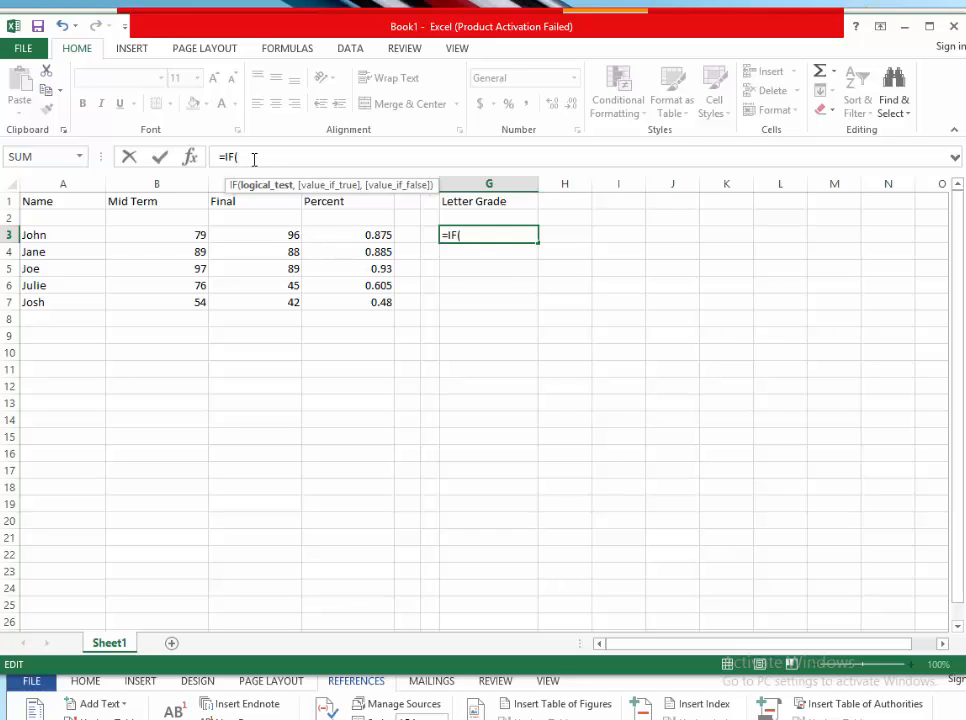
{"action": "left_click", "coordinate": [341, 234]}
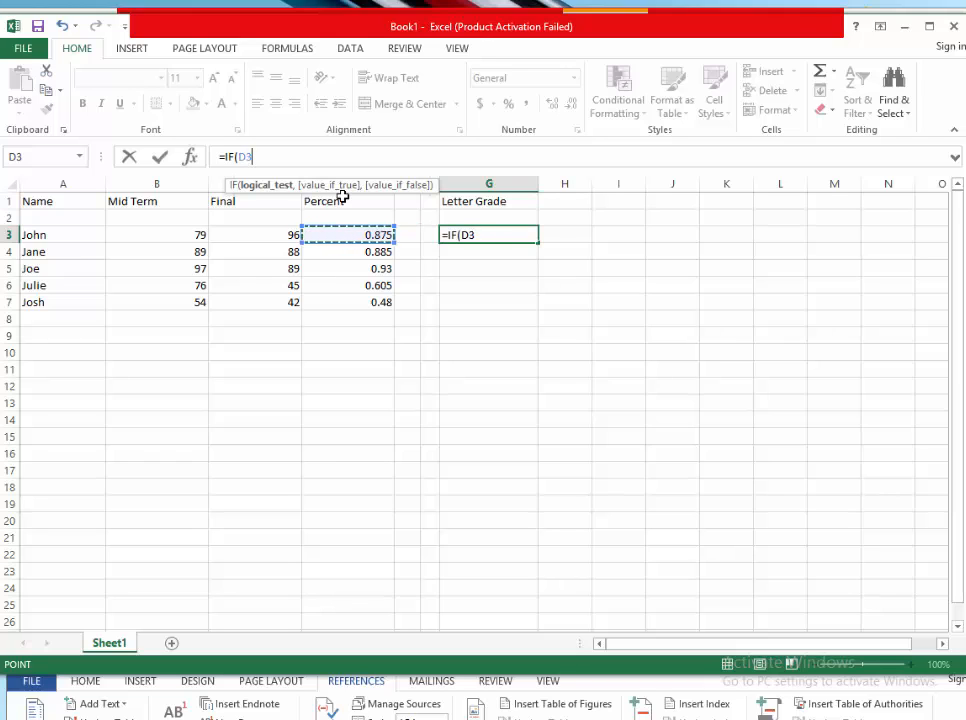
{"action": "type", "text": ">"}
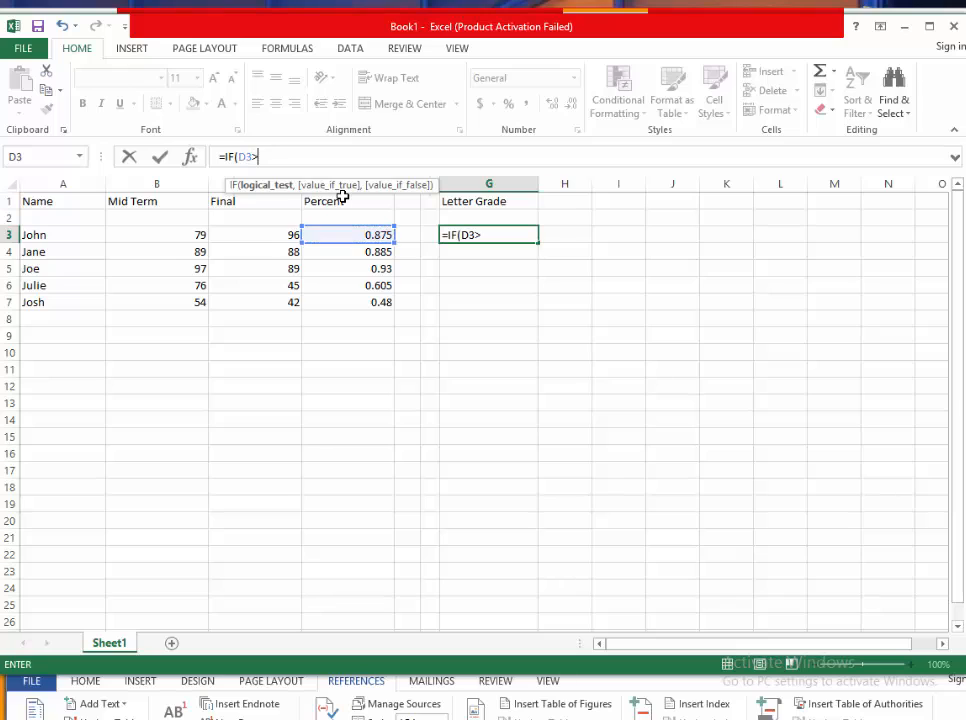
{"action": "type", "text": ".895,"}
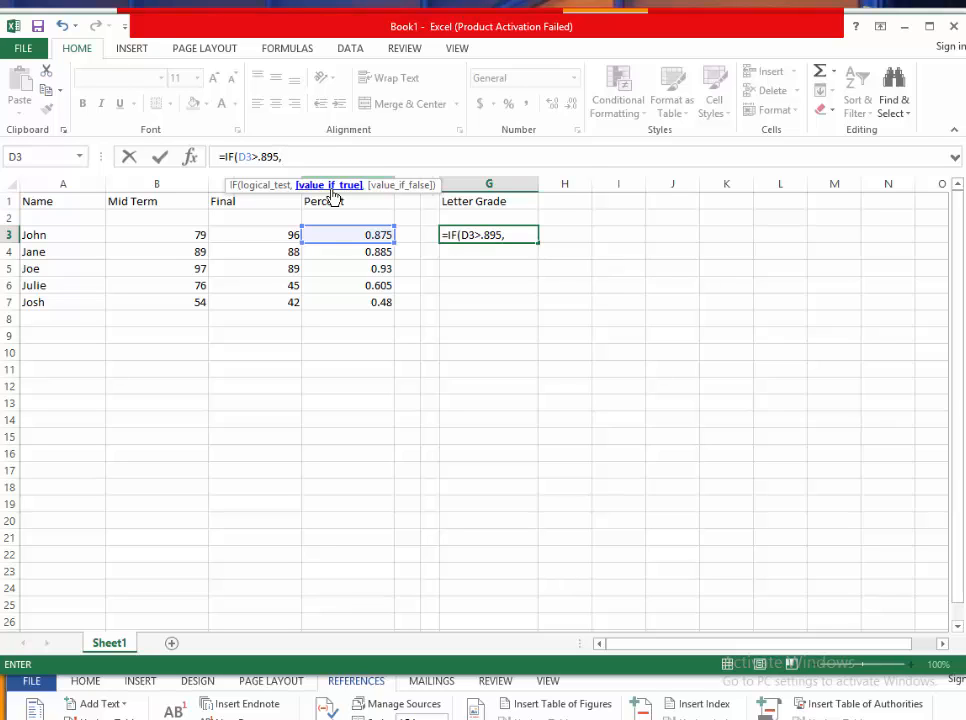
{"action": "key", "text": "Return"}
{"action": "type", "text": "'"}
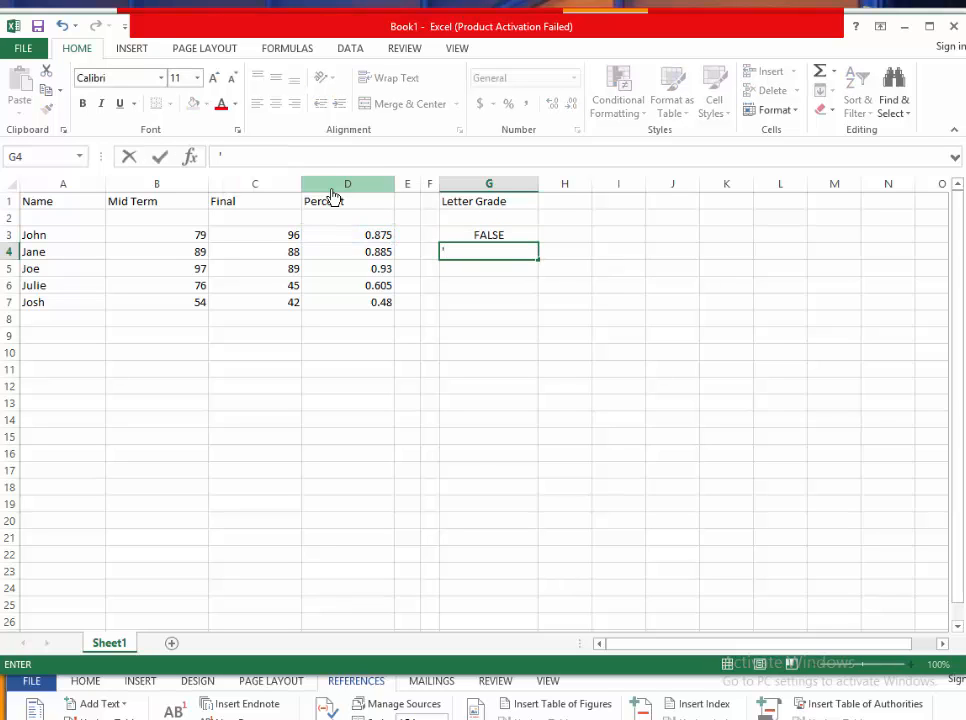
{"action": "type", "text": "A\""}
{"action": "key", "text": "BackSpace"}
{"action": "key", "text": "BackSpace"}
{"action": "key", "text": "BackSpace"}
- Reopen G3's formula and add "A" as the value if true, followed by a comma
{"action": "key", "text": "Up"}
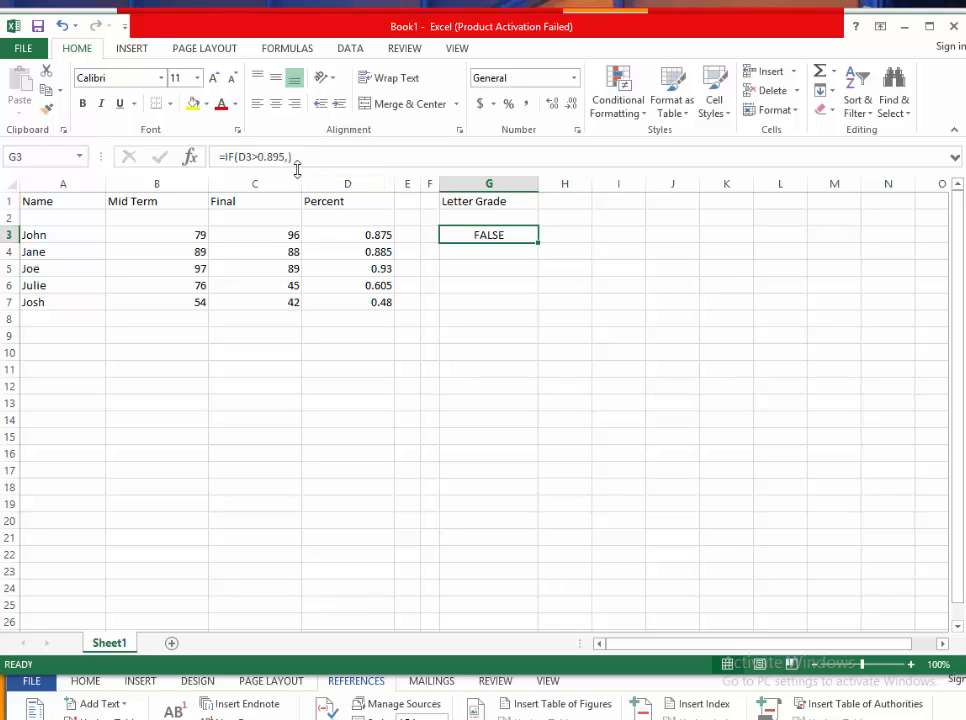
{"action": "left_click", "coordinate": [290, 159]}
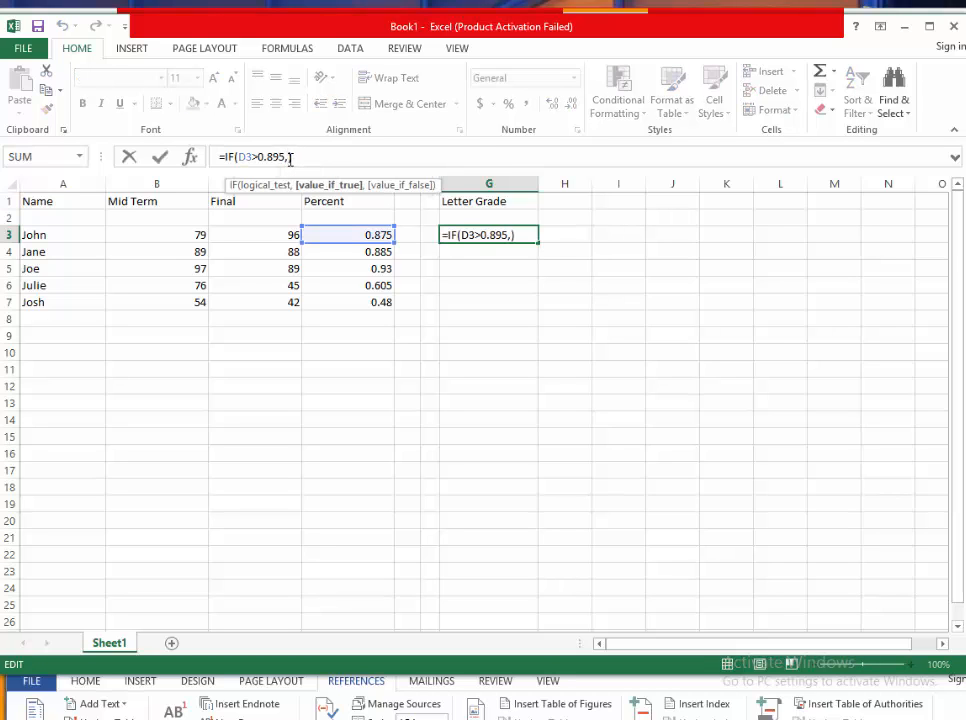
{"action": "type", "text": ",\"A\","}
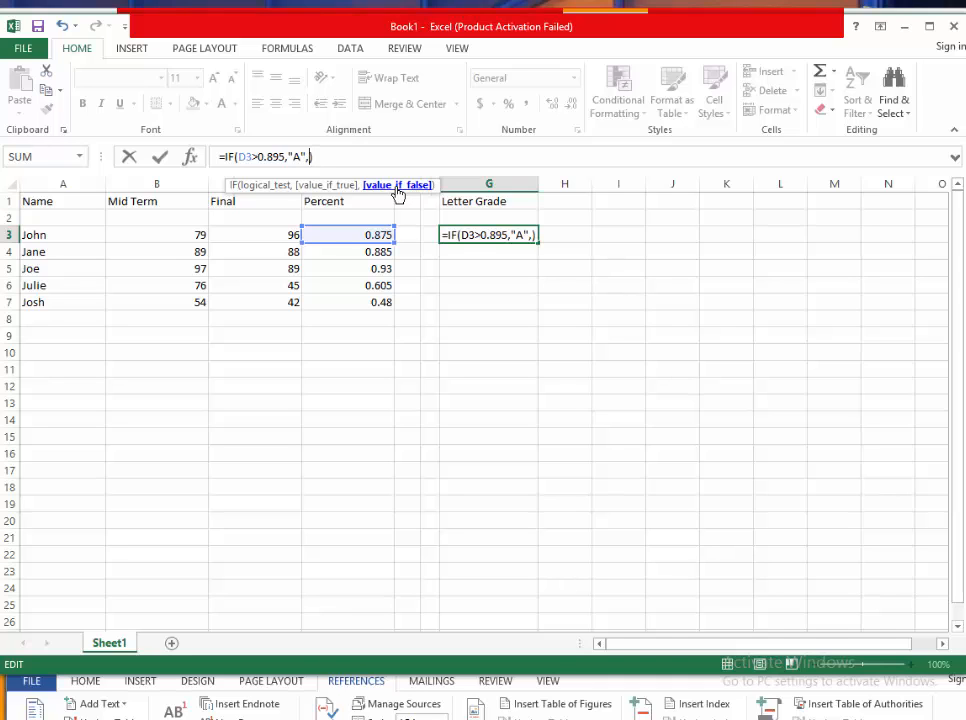
- Switch to the Word flowchart to check the next Else IF branch, then return to the spreadsheet
{"action": "key", "text": "alt+Tab"}
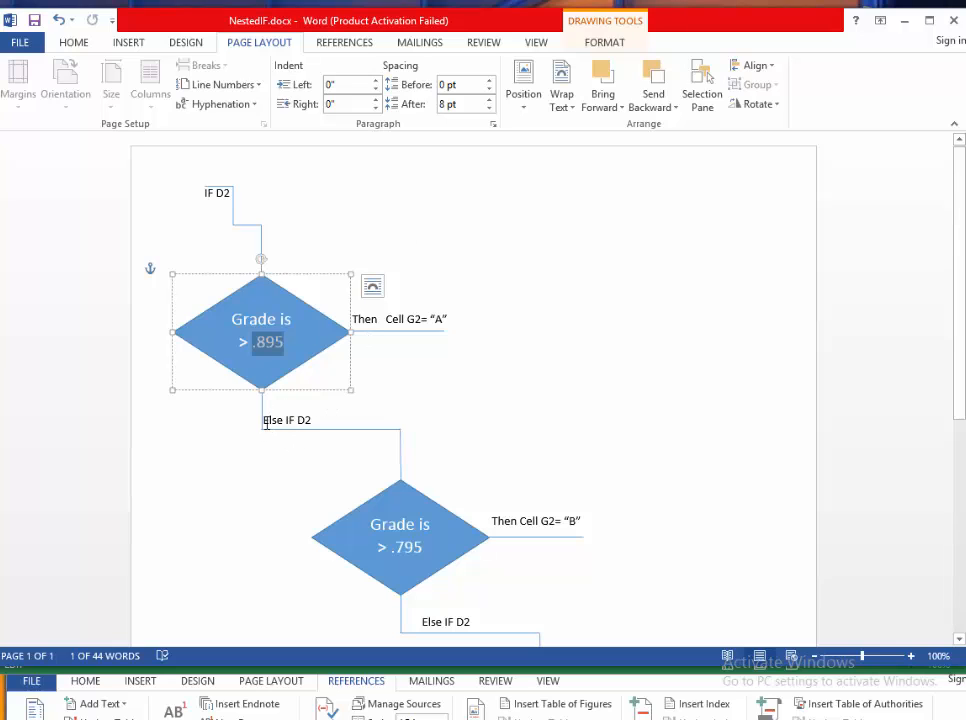
{"action": "left_click_drag", "start_coordinate": [266, 423], "coordinate": [526, 623]}
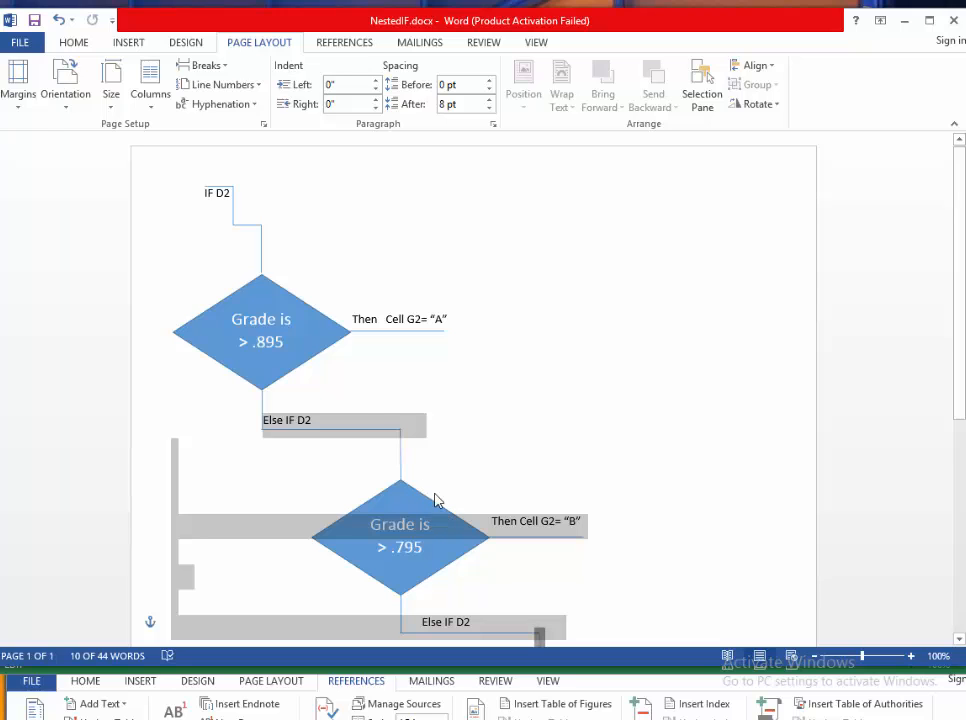
{"action": "key", "text": "alt+Tab"}
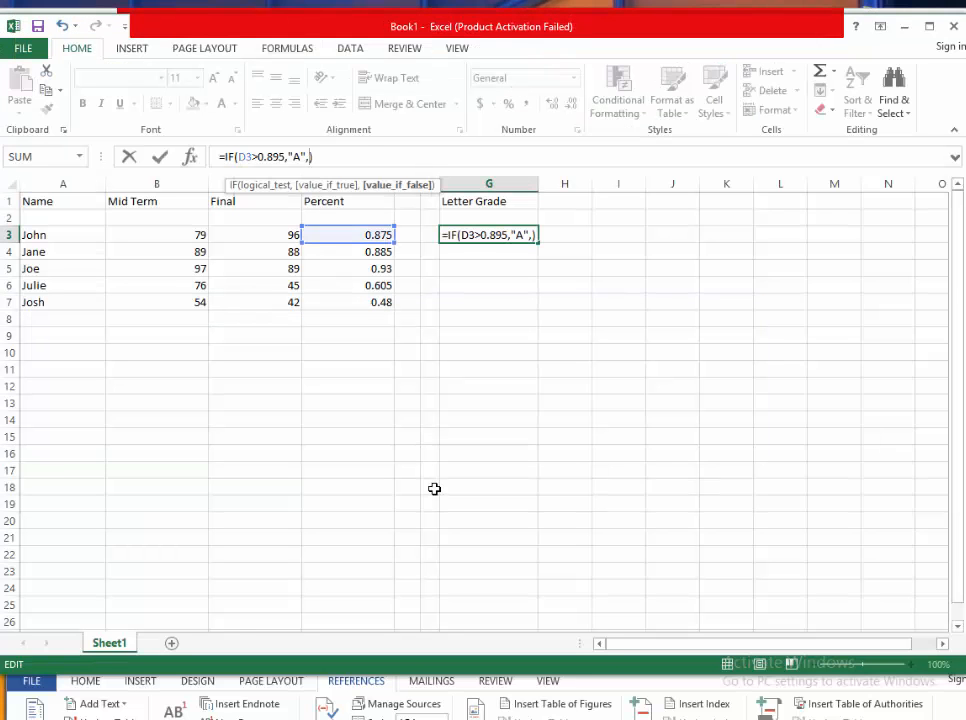
- Replace the formula's closing parenthesis with a nested IF( as the value if false
{"action": "left_click", "coordinate": [343, 160]}
{"action": "type", "text": "IF"}
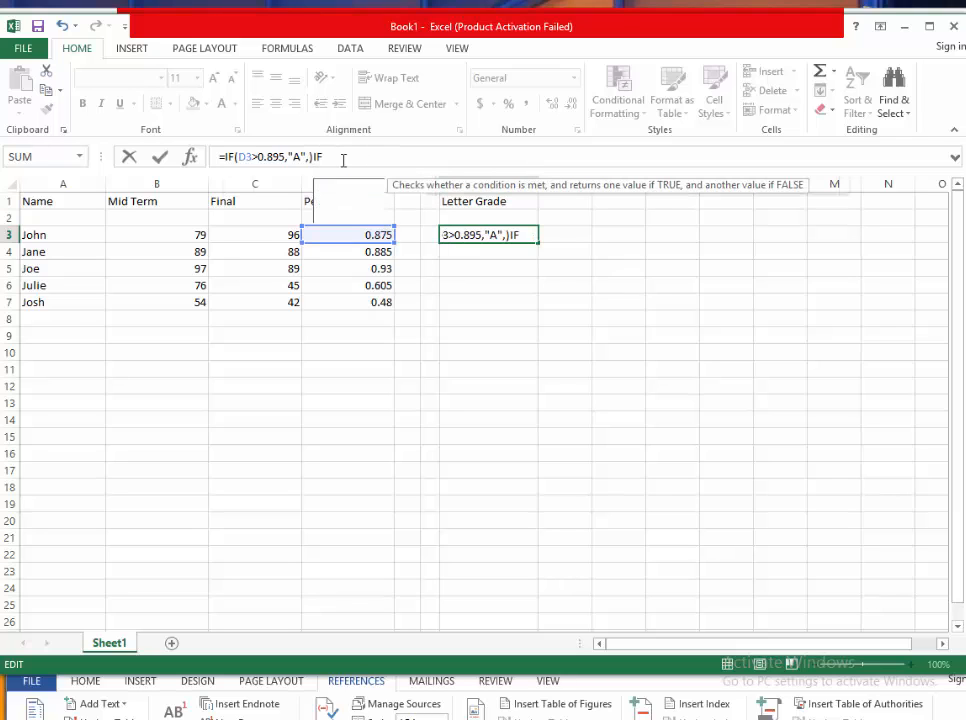
{"action": "key", "text": "BackSpace"}
{"action": "key", "text": "BackSpace"}
{"action": "key", "text": "BackSpace"}
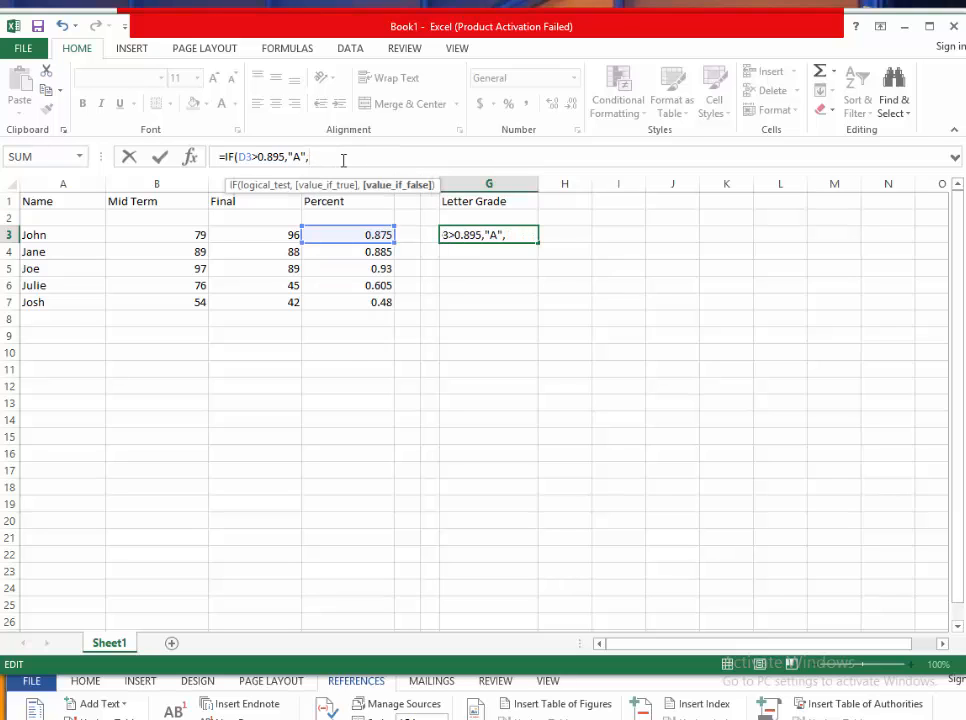
{"action": "type", "text": "IF"}
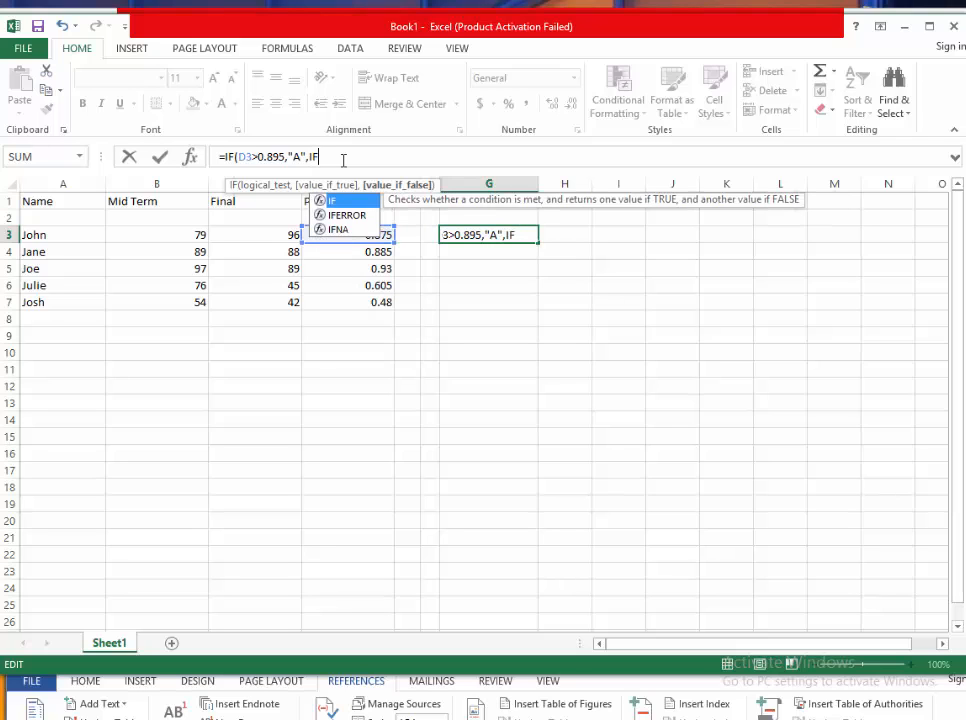
{"action": "type", "text": "("}
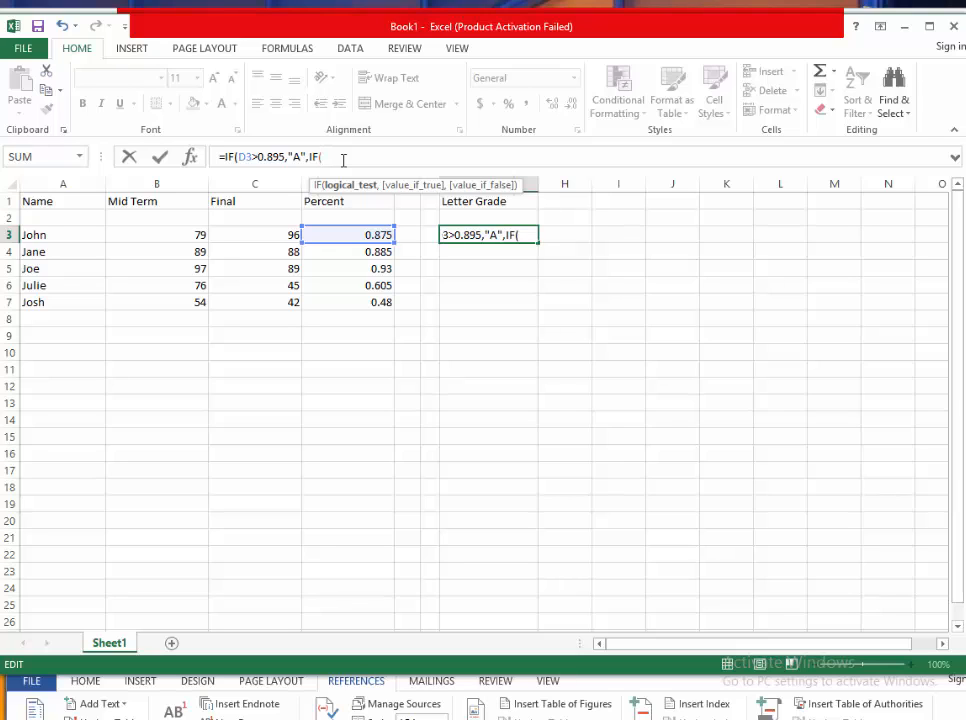
- Enter the nested test D3>.795 with "B" as its true value, correcting the cell reference to D3
{"action": "type", "text": "D#>."}
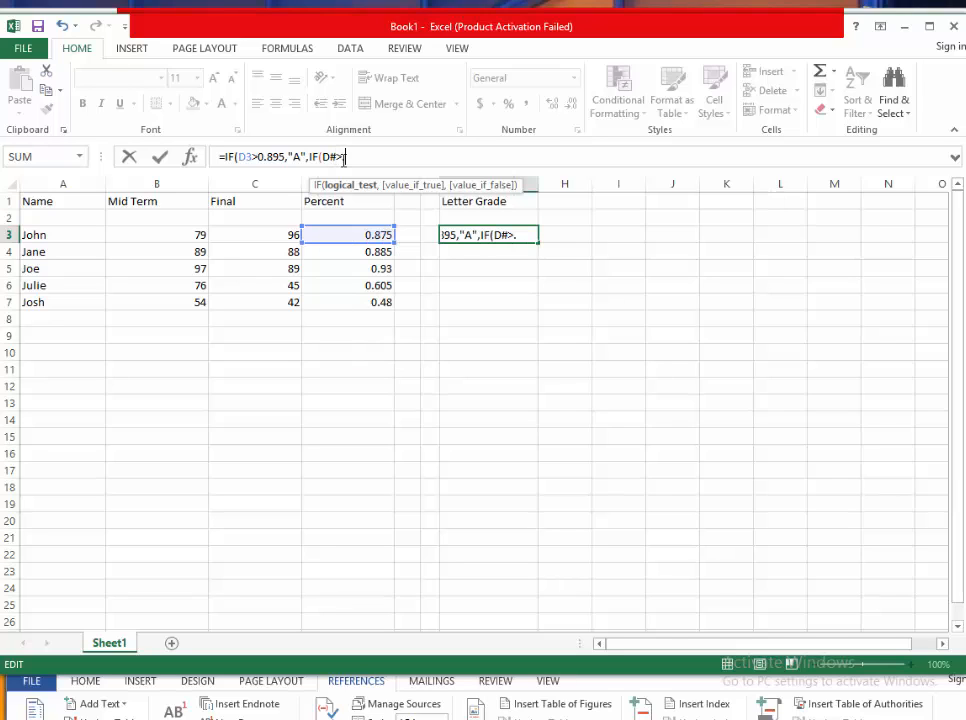
{"action": "type", "text": "795,"}
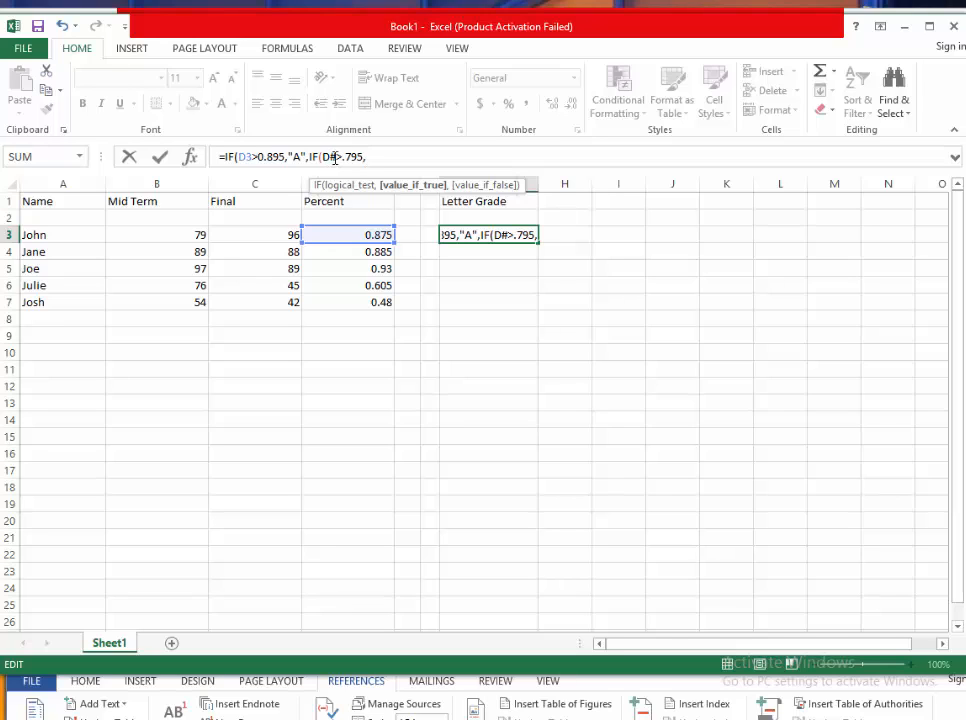
{"action": "left_click", "coordinate": [335, 157]}
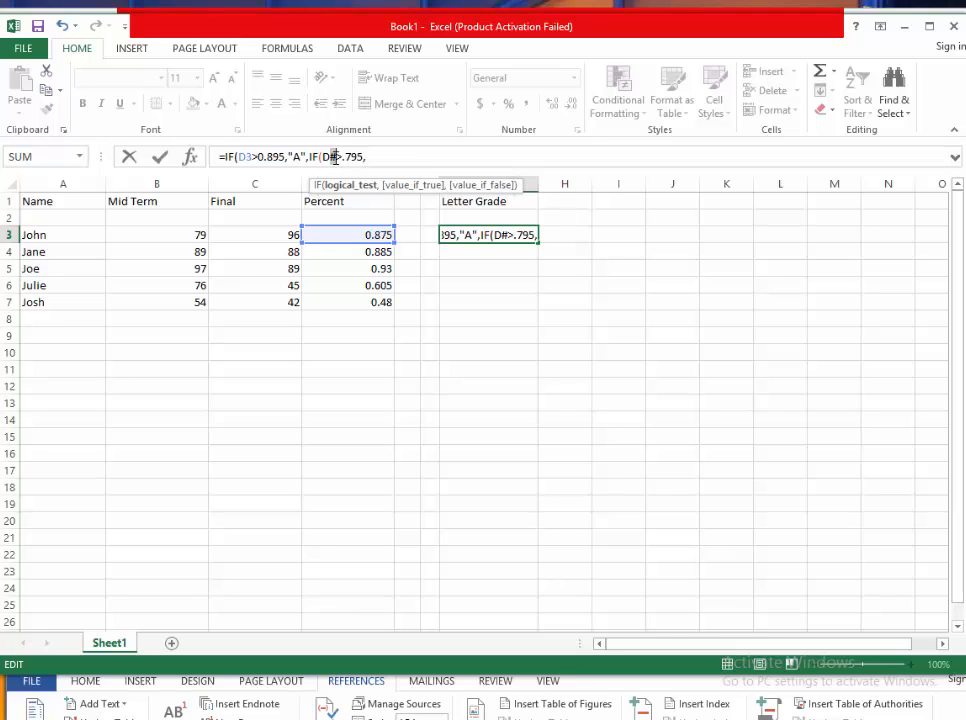
{"action": "key", "text": "BackSpace"}
{"action": "type", "text": "3"}
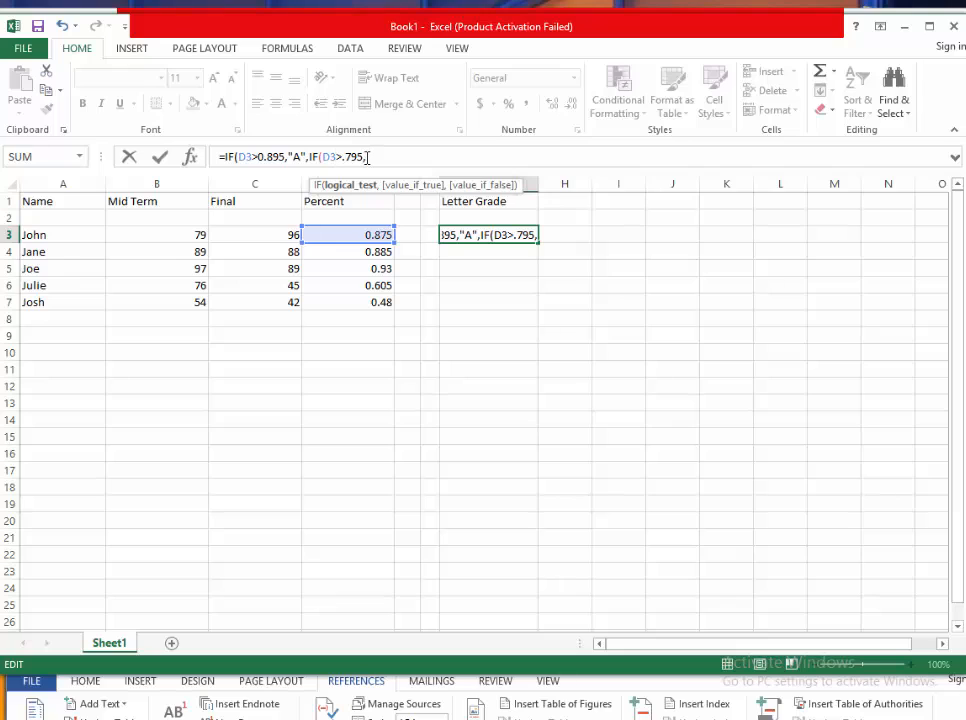
{"action": "left_click", "coordinate": [370, 157]}
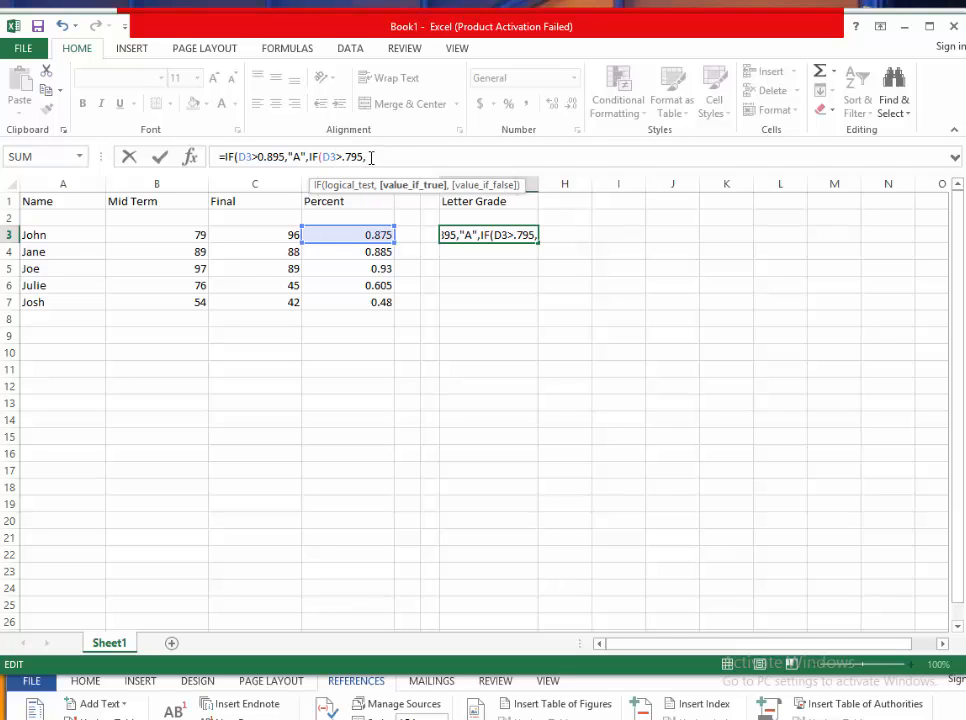
{"action": "type", "text": "\""}
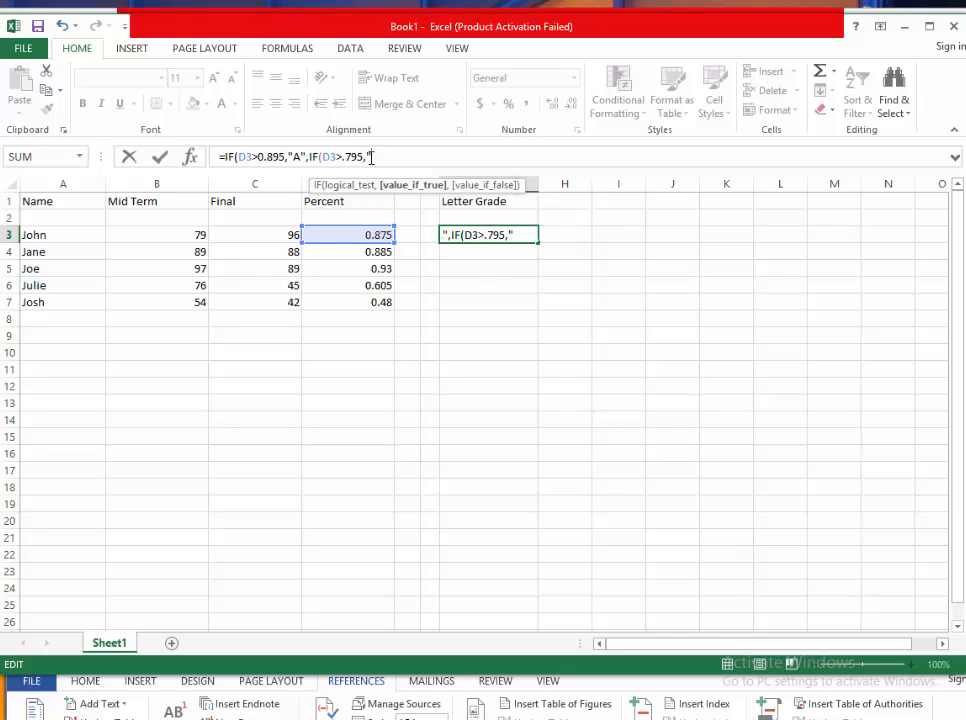
{"action": "type", "text": "B\""}
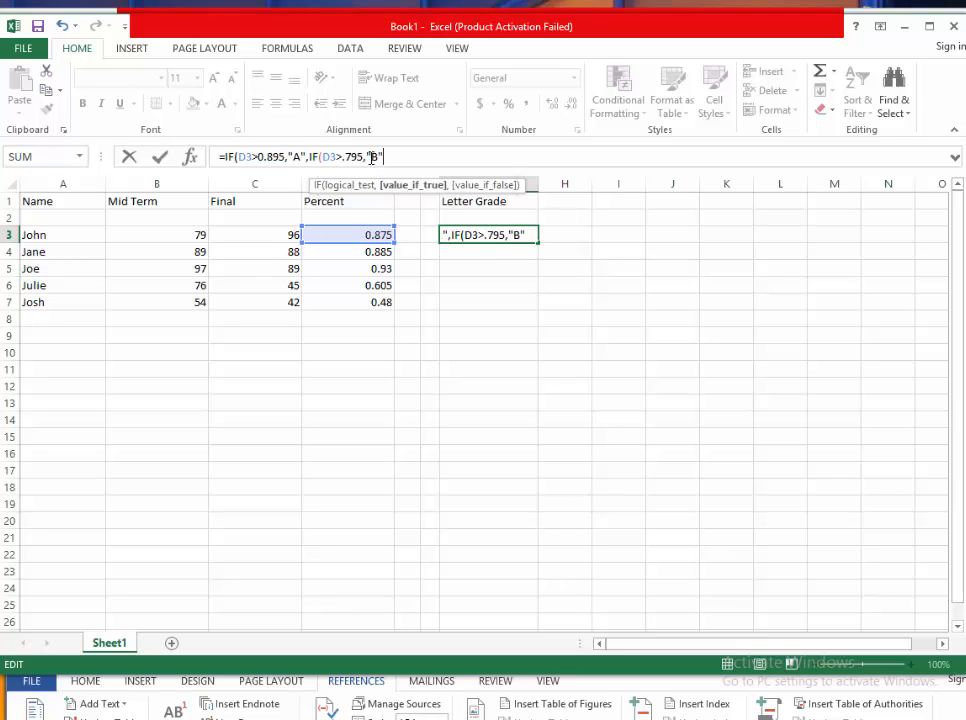
{"action": "type", "text": ","}
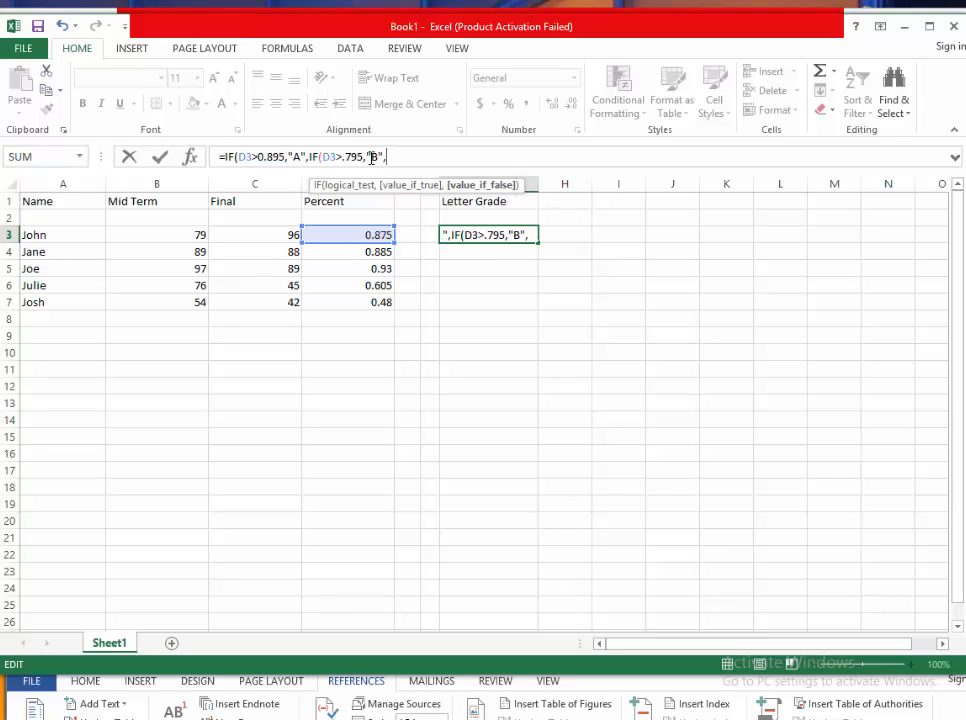
{"action": "type", "text": "IF("}
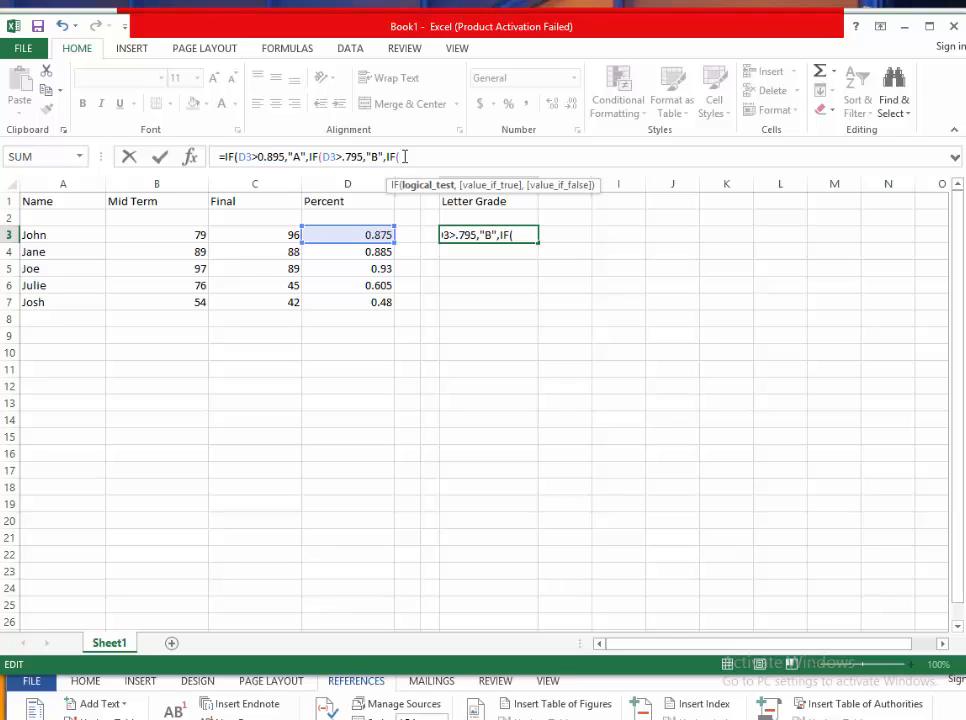
- Nest a third IF testing D3>.695 with "C" as its true value
{"action": "type", "text": "D"}
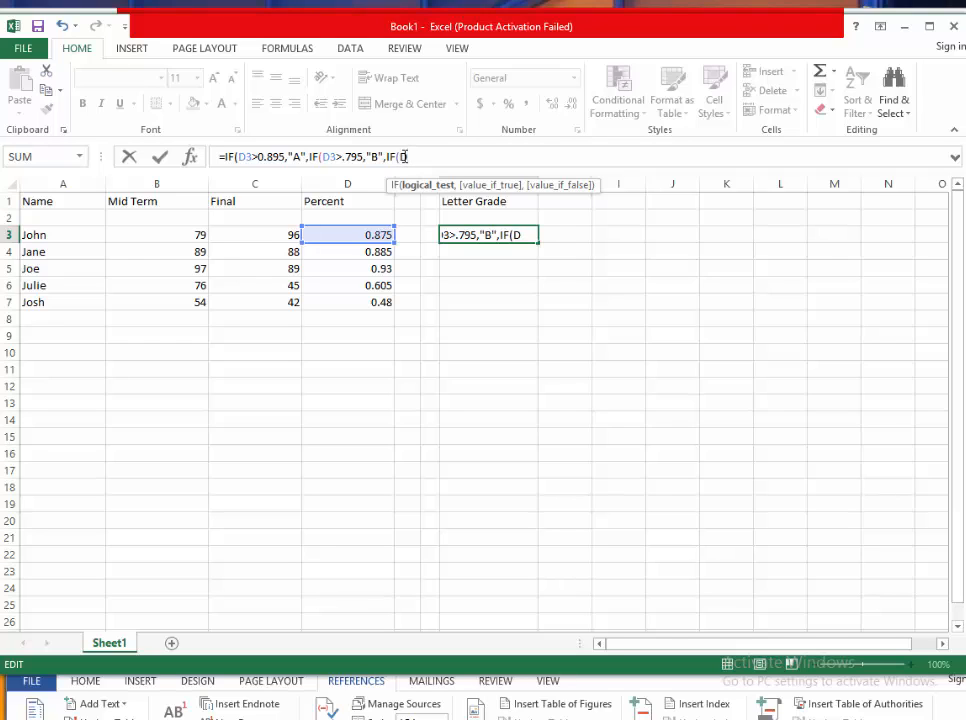
{"action": "type", "text": "3>."}
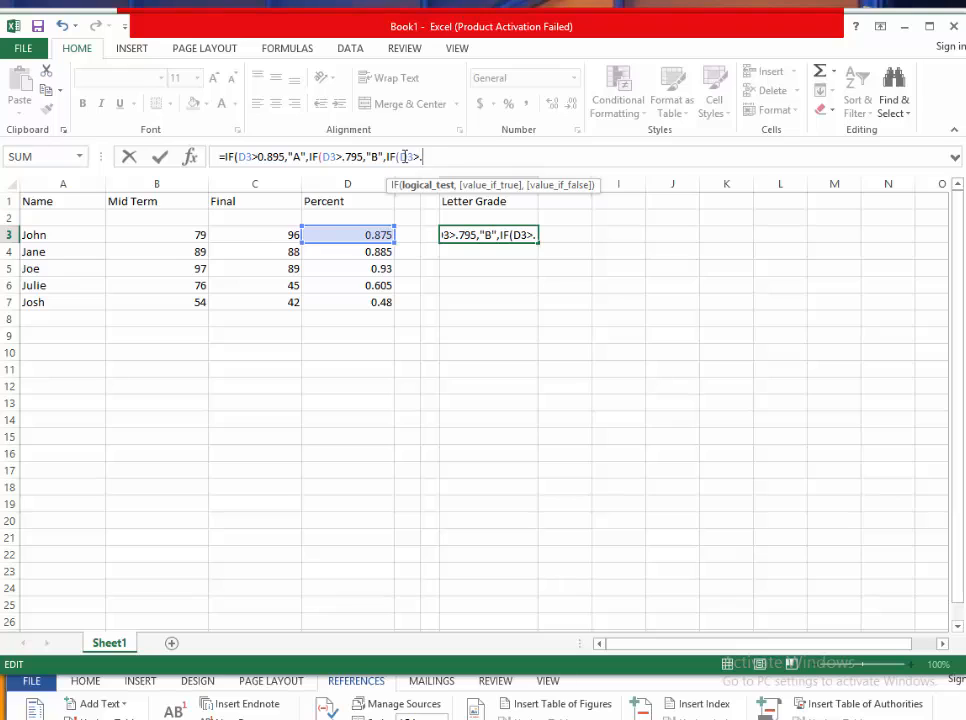
{"action": "type", "text": "6"}
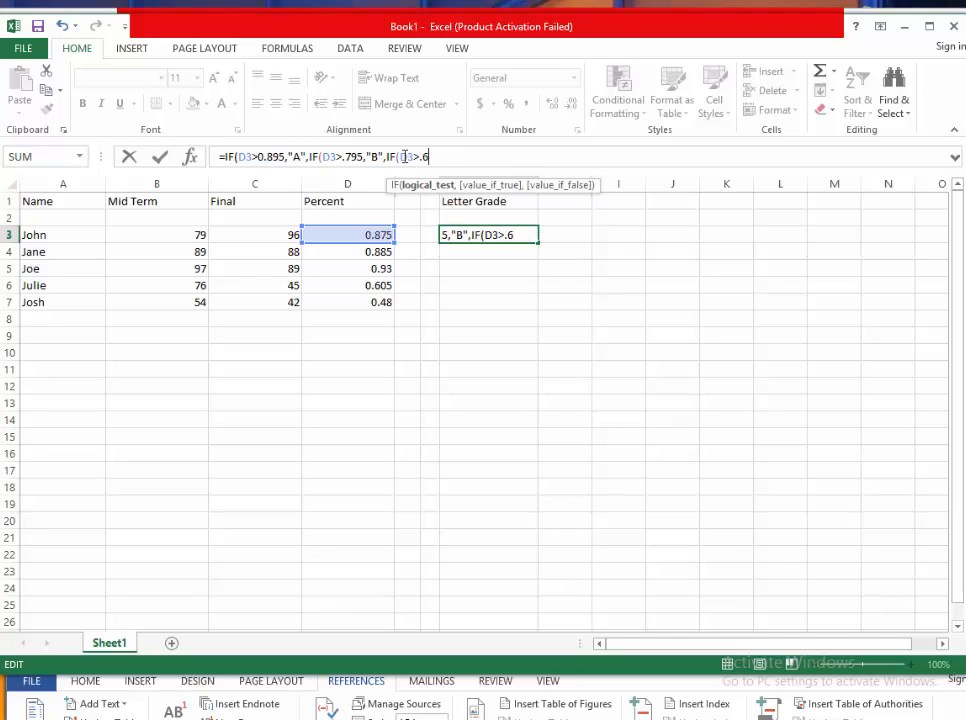
{"action": "type", "text": "95,"}
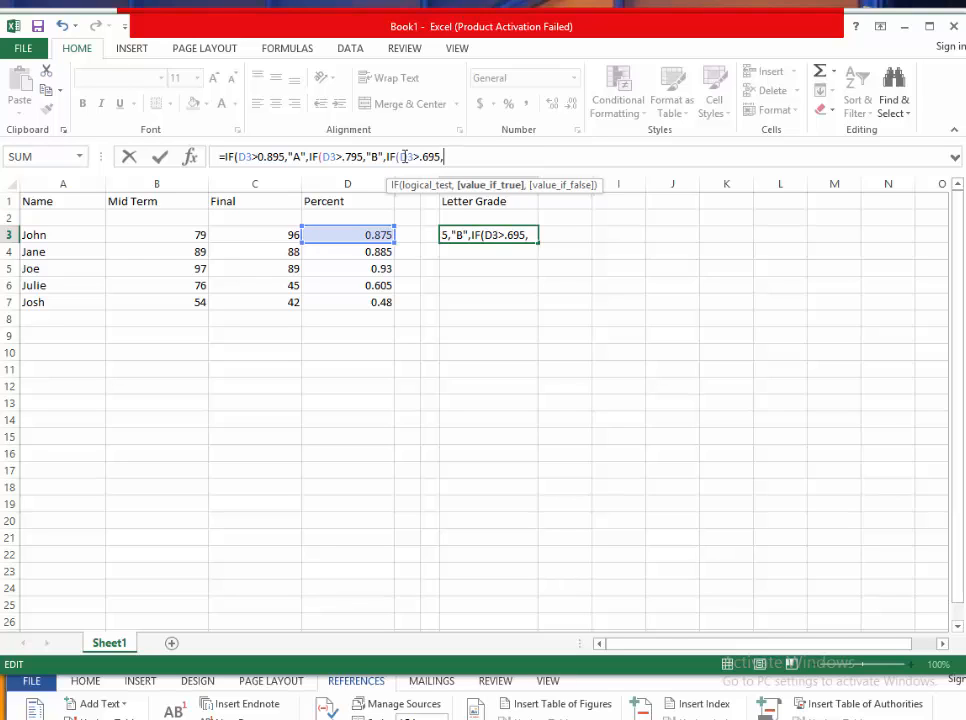
{"action": "type", "text": "\"C\""}
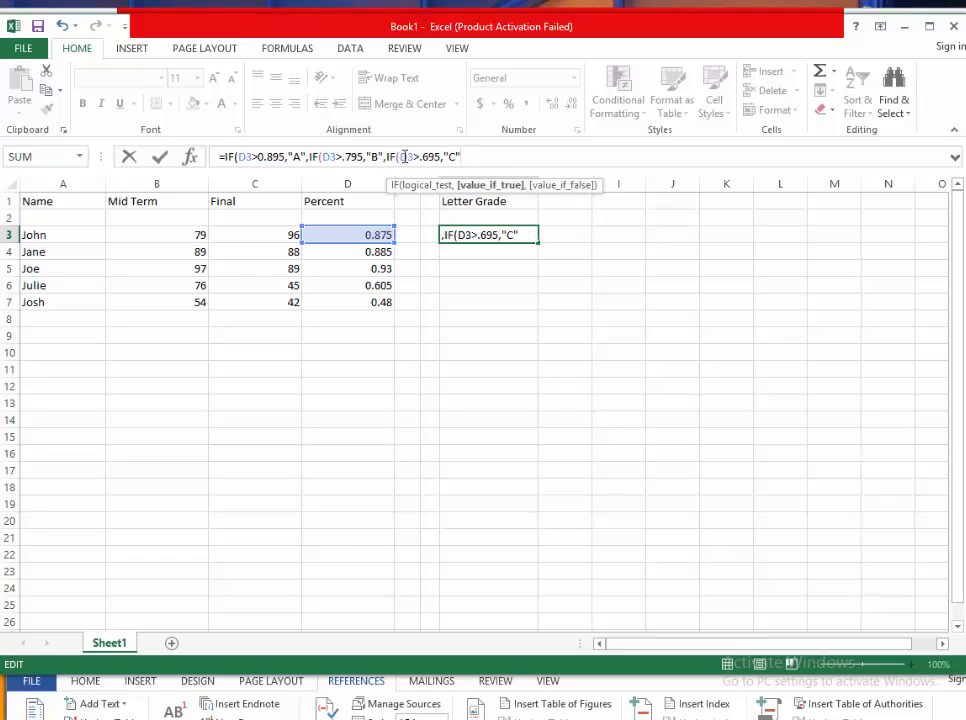
{"action": "type", "text": ","}
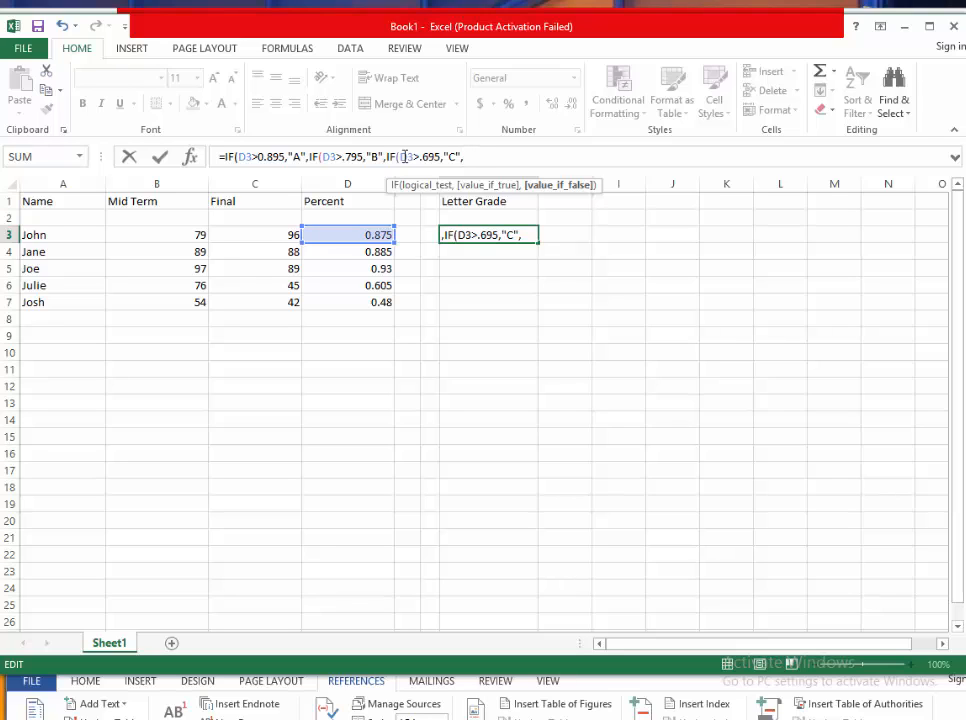
{"action": "type", "text": "IF(d"}
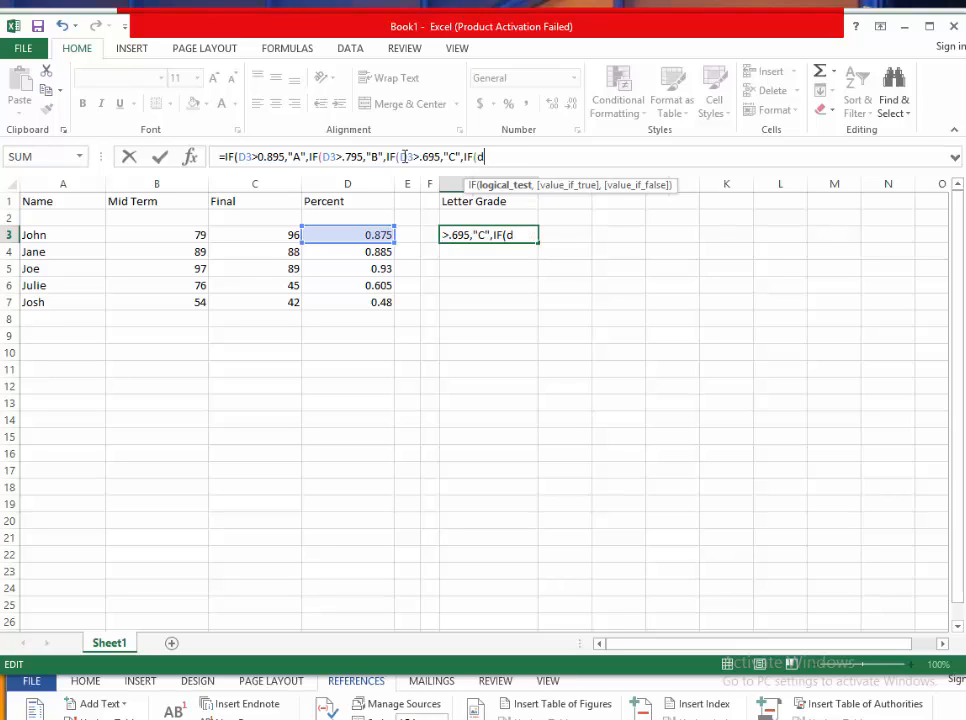
- Nest a fourth IF testing D3>.595 with "D" as its true value, correcting the reference to D3
{"action": "key", "text": "BackSpace"}
{"action": "type", "text": "D3"}
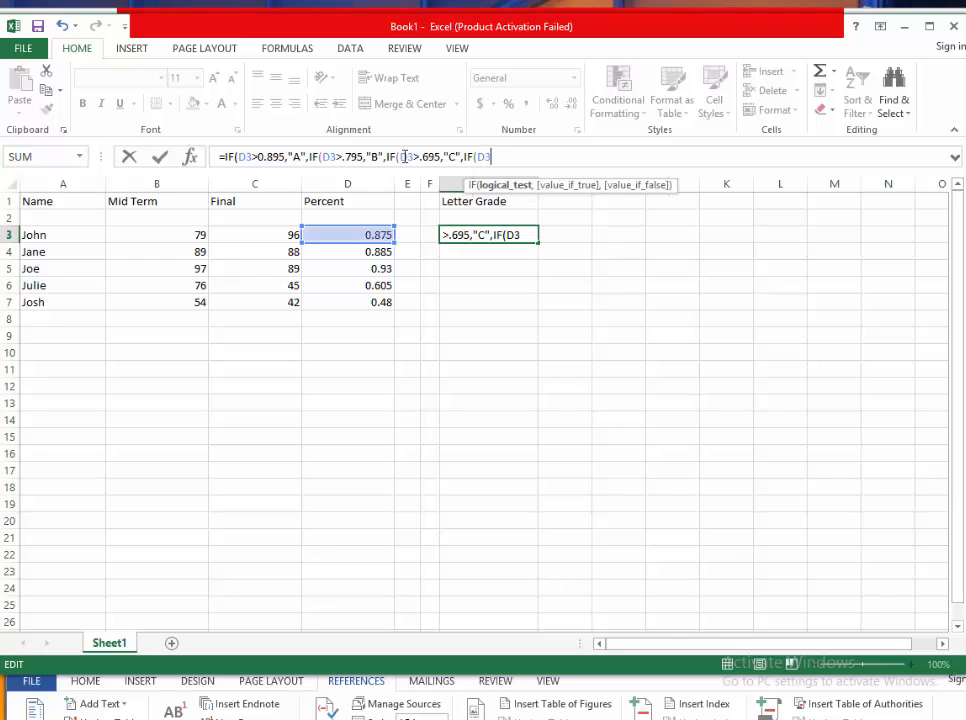
{"action": "type", "text": ">.595"}
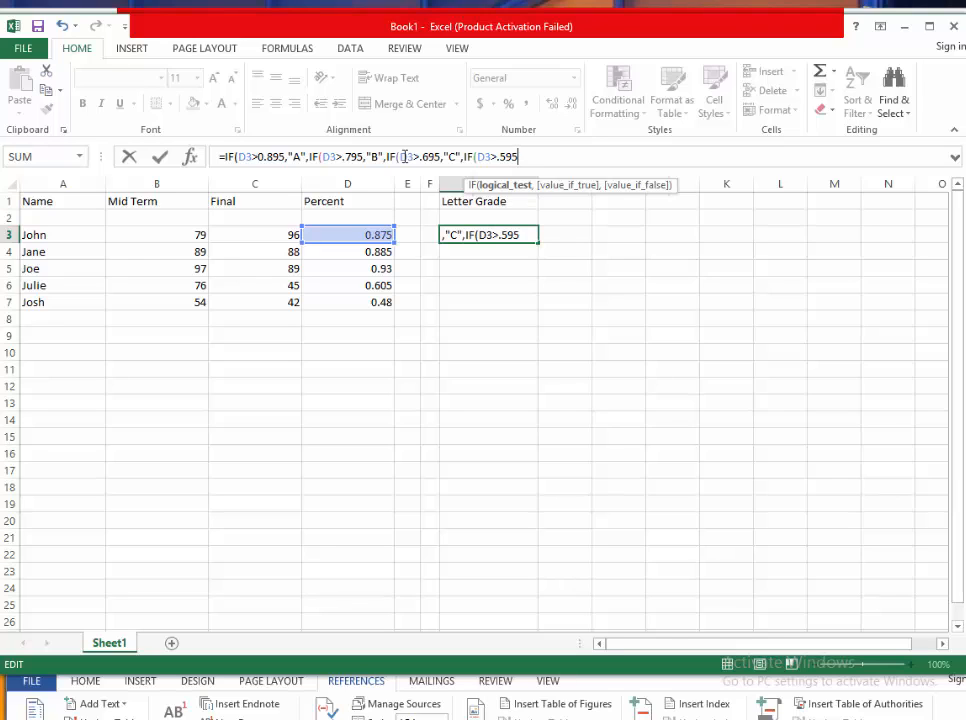
{"action": "type", "text": ","}
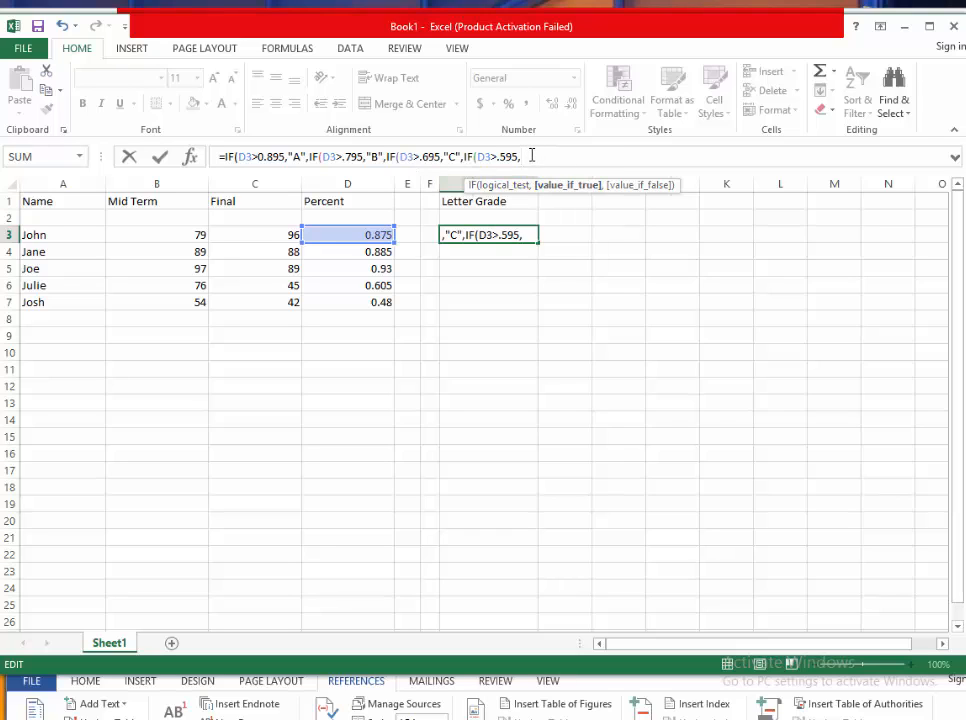
{"action": "type", "text": "\"D\""}
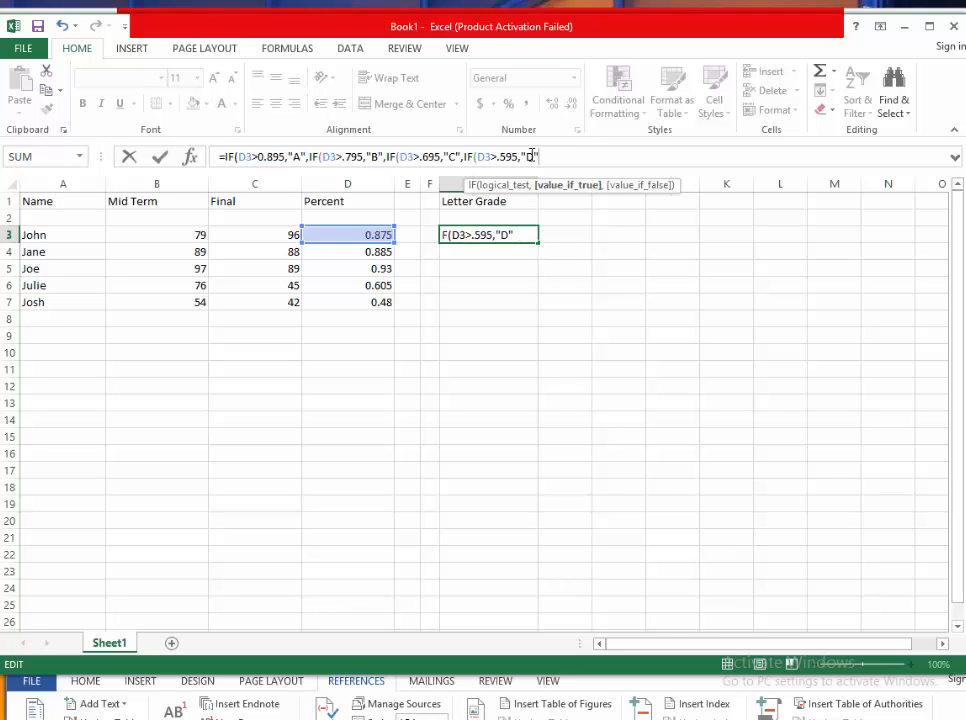
{"action": "type", "text": ","}
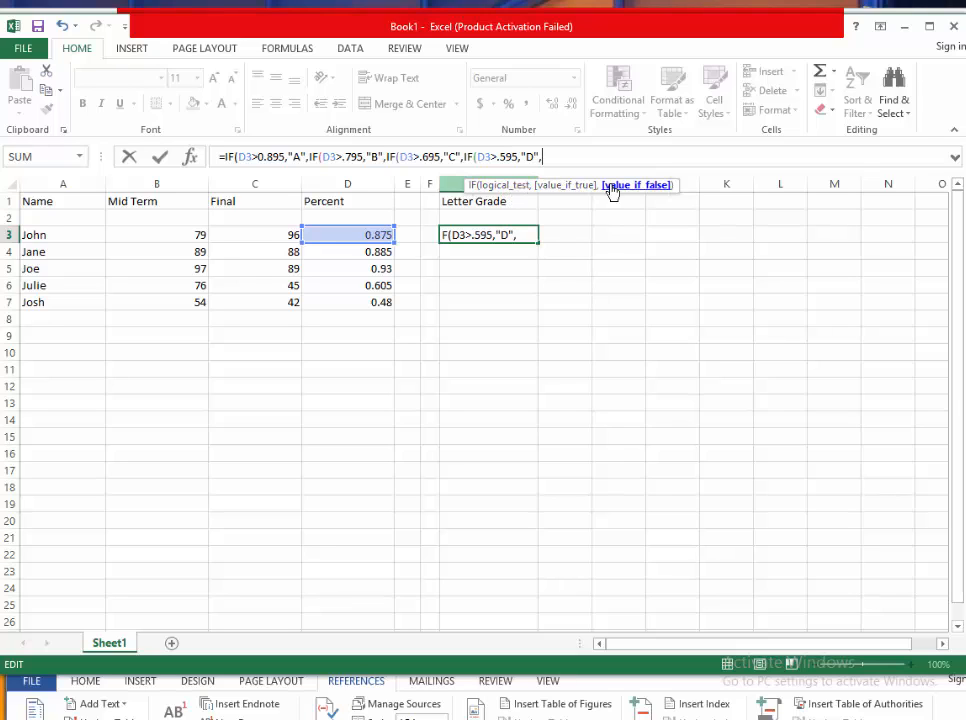
- Give the innermost IF "F" as its false value, close all four IFs with parentheses, and enter the formula
{"action": "type", "text": "\"F\""}
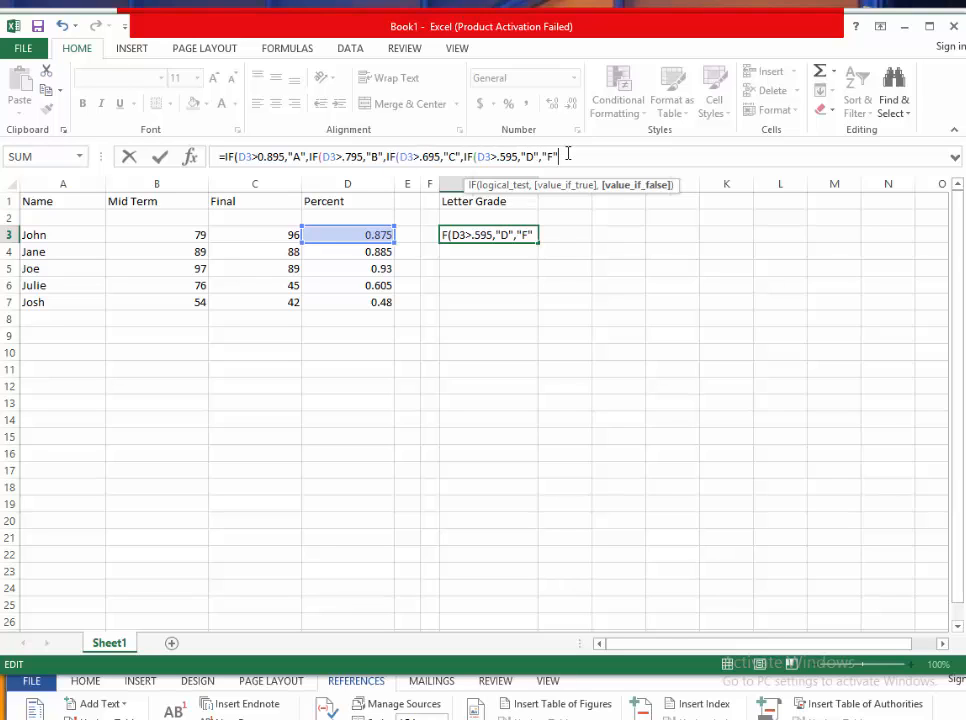
{"action": "type", "text": "))))"}
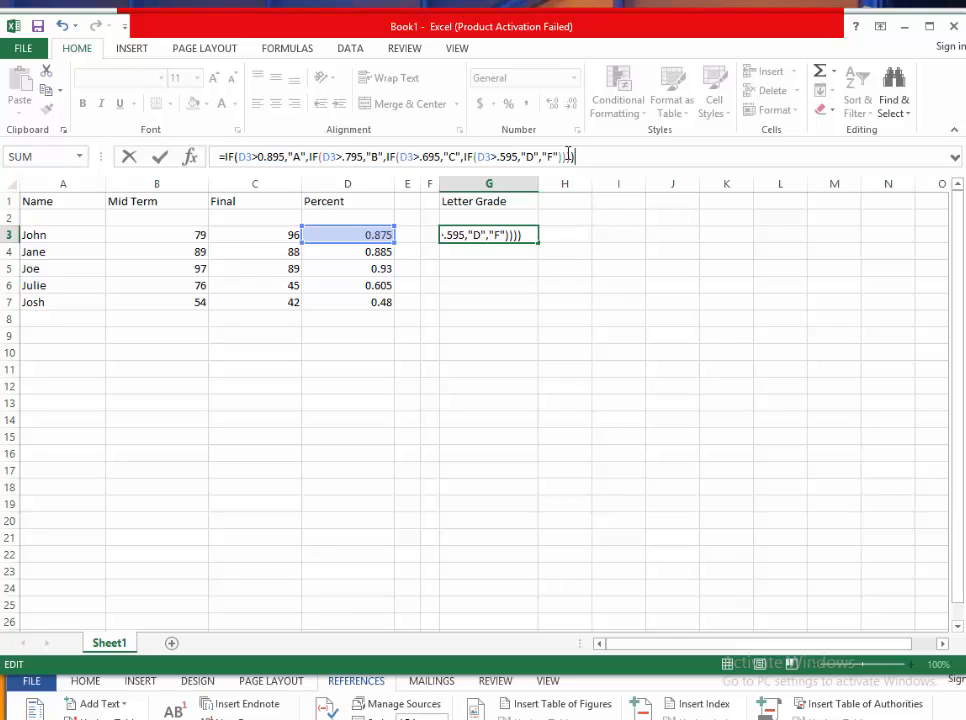
{"action": "left_click_drag", "start_coordinate": [568, 154], "coordinate": [534, 155]}
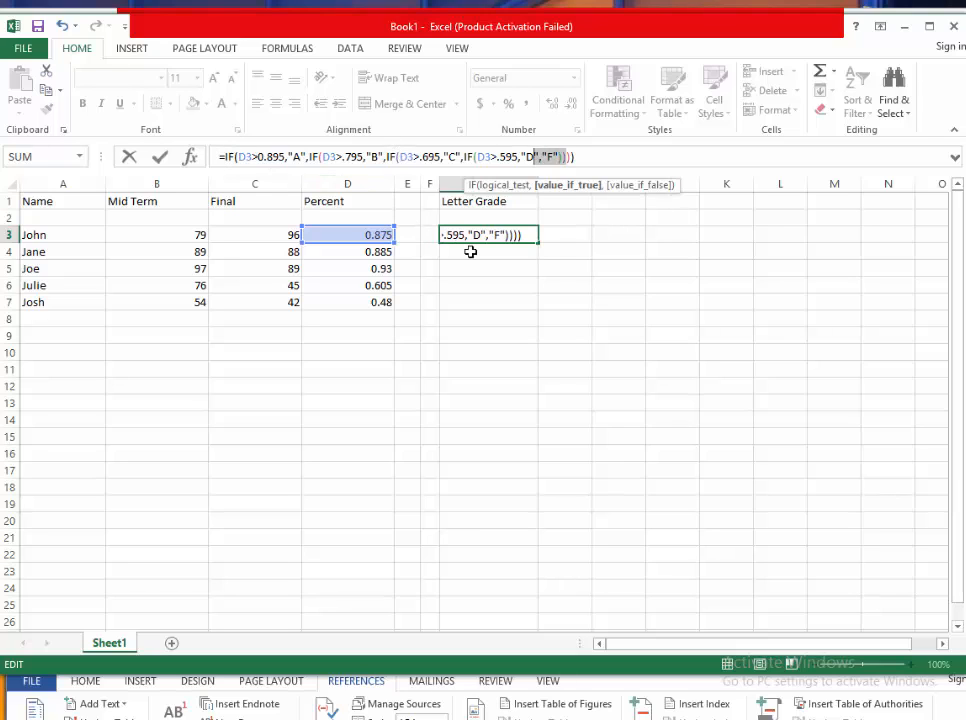
{"action": "key", "text": "End"}
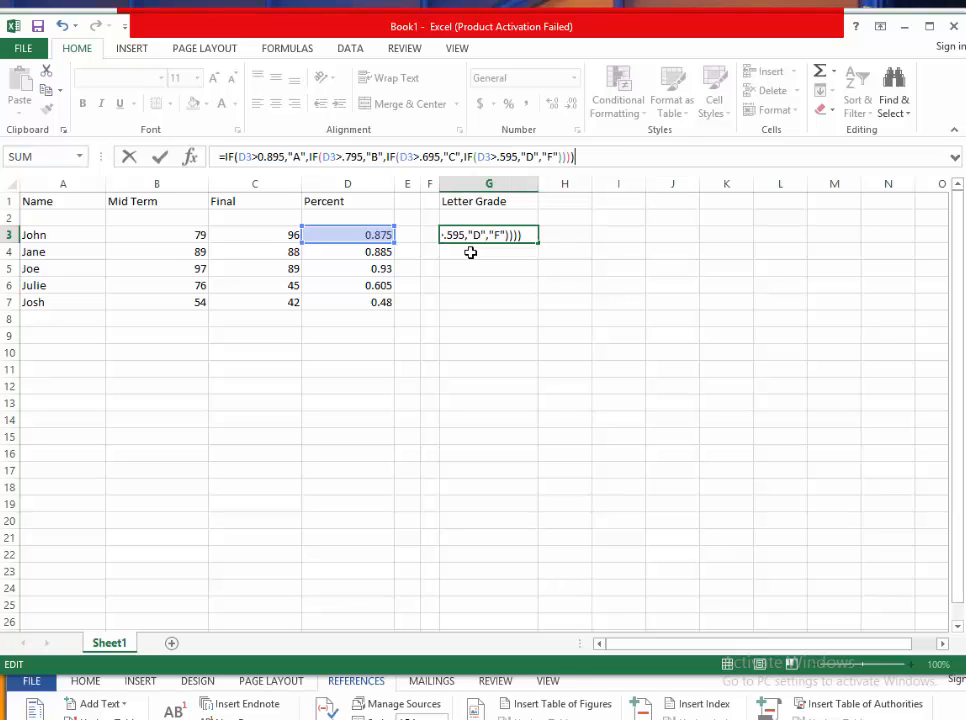
{"action": "key", "text": "Return"}
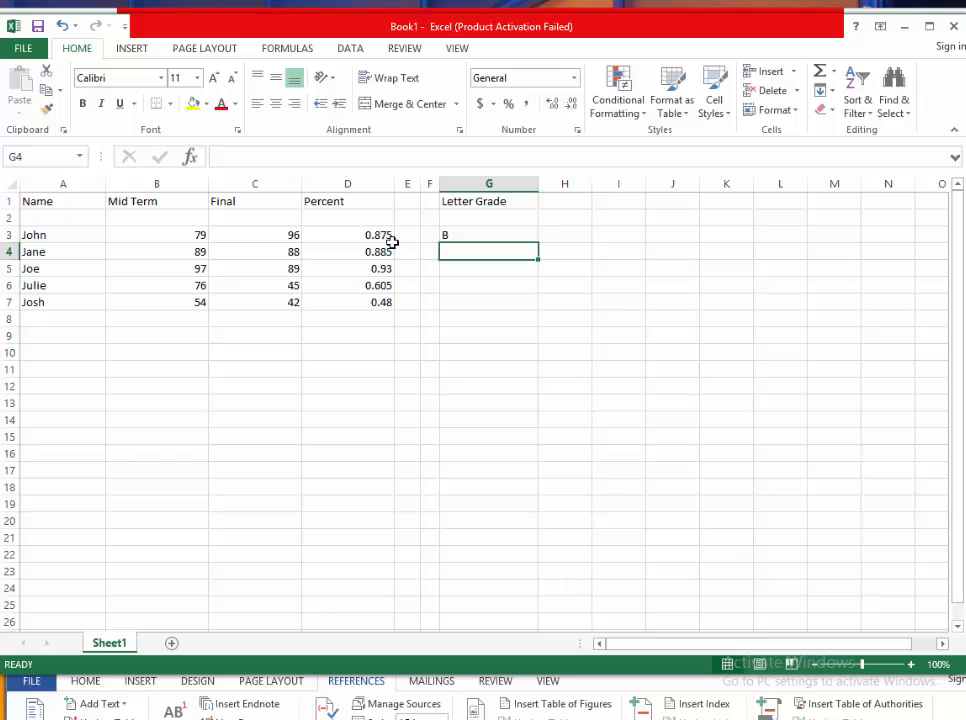
- Fill the letter-grade formula from G3 down through G7 and check the copied formula in G7
{"action": "left_click", "coordinate": [470, 236]}
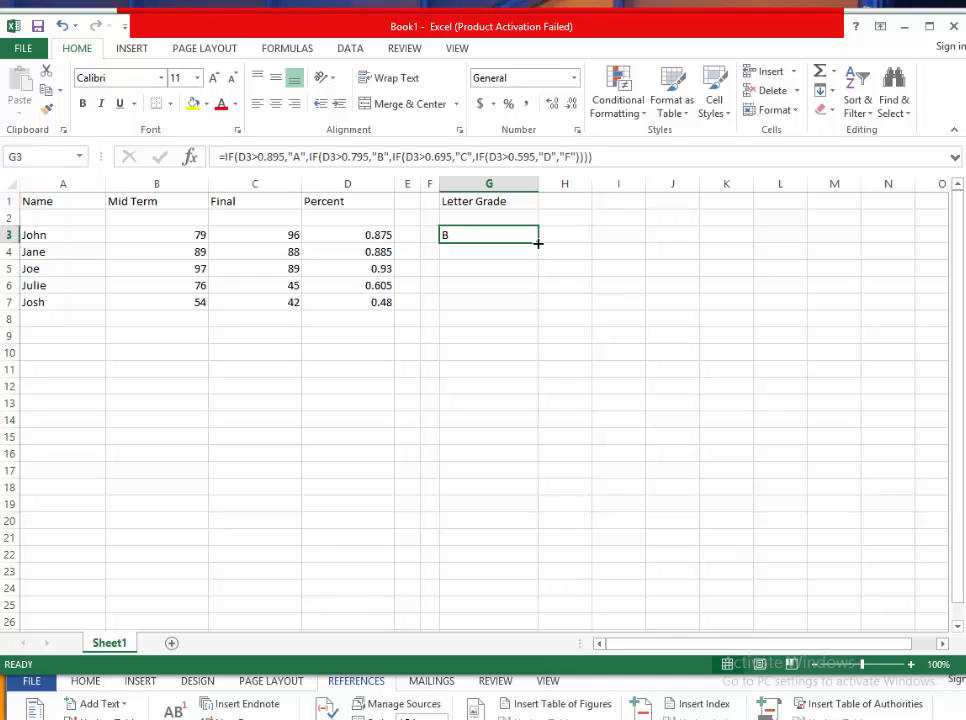
{"action": "left_click_drag", "start_coordinate": [538, 243], "coordinate": [538, 308]}
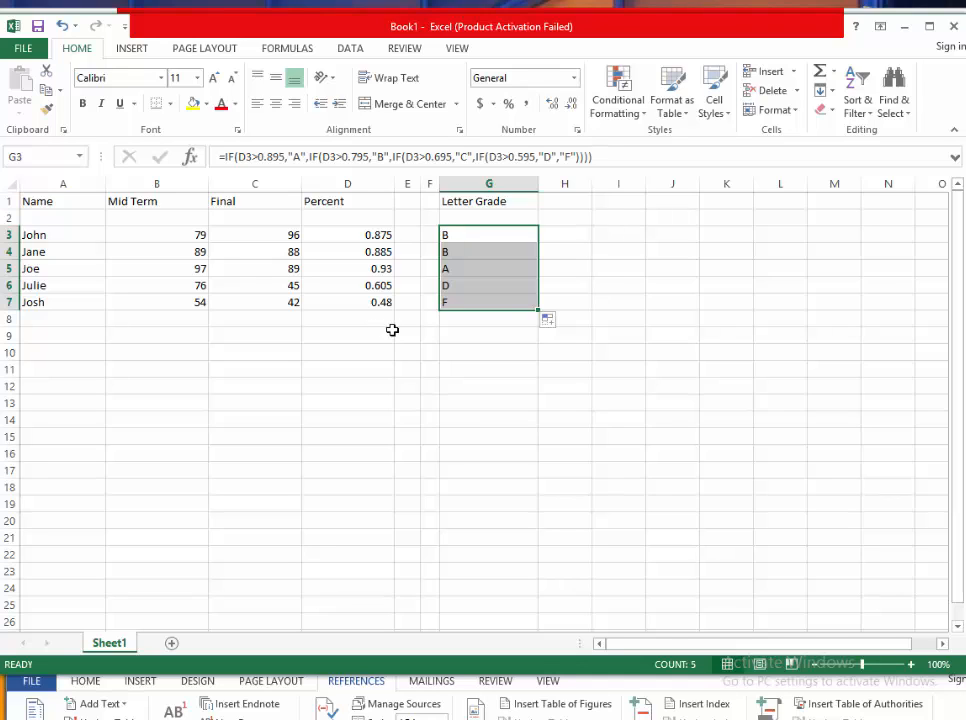
{"action": "left_click", "coordinate": [465, 353]}
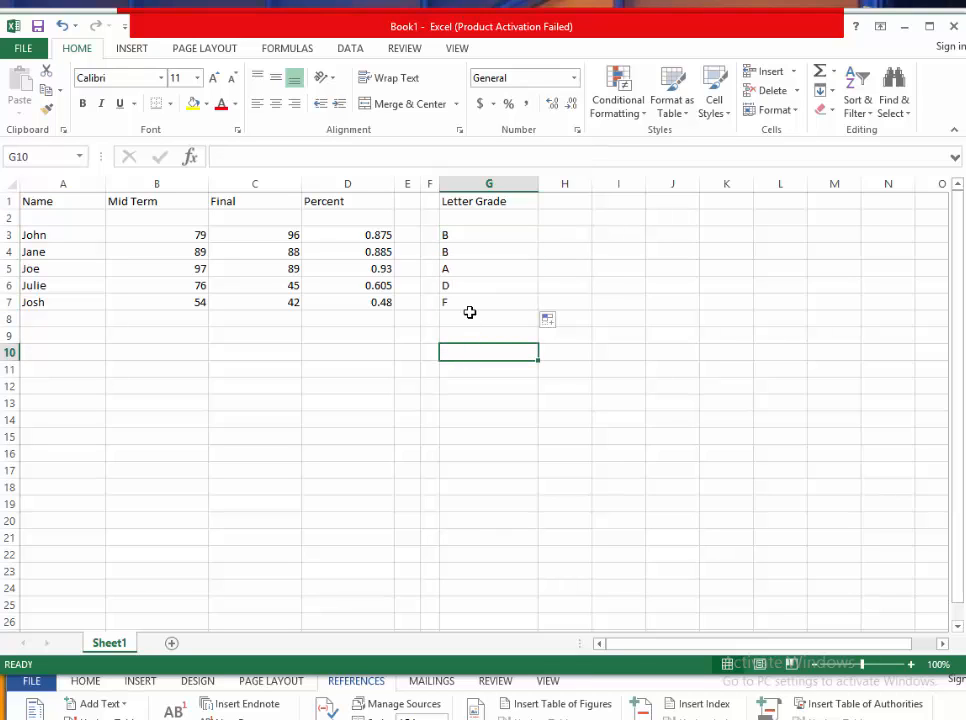
{"action": "left_click", "coordinate": [468, 304]}
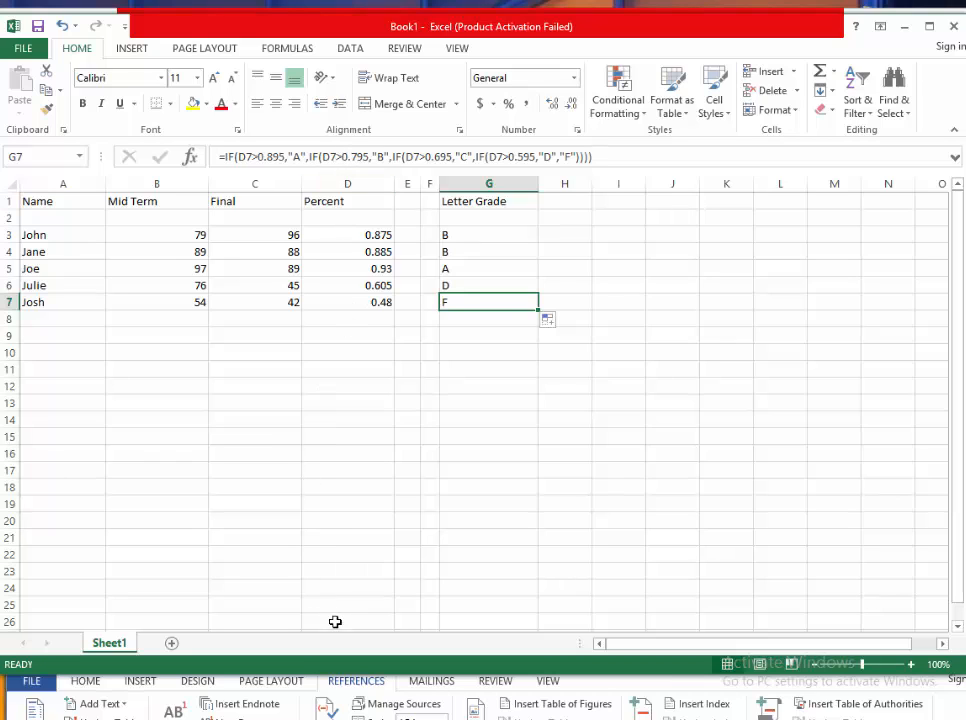
- Switch to the Word flowchart to review the grade branches, then return to the spreadsheet
{"action": "left_click", "coordinate": [173, 712]}
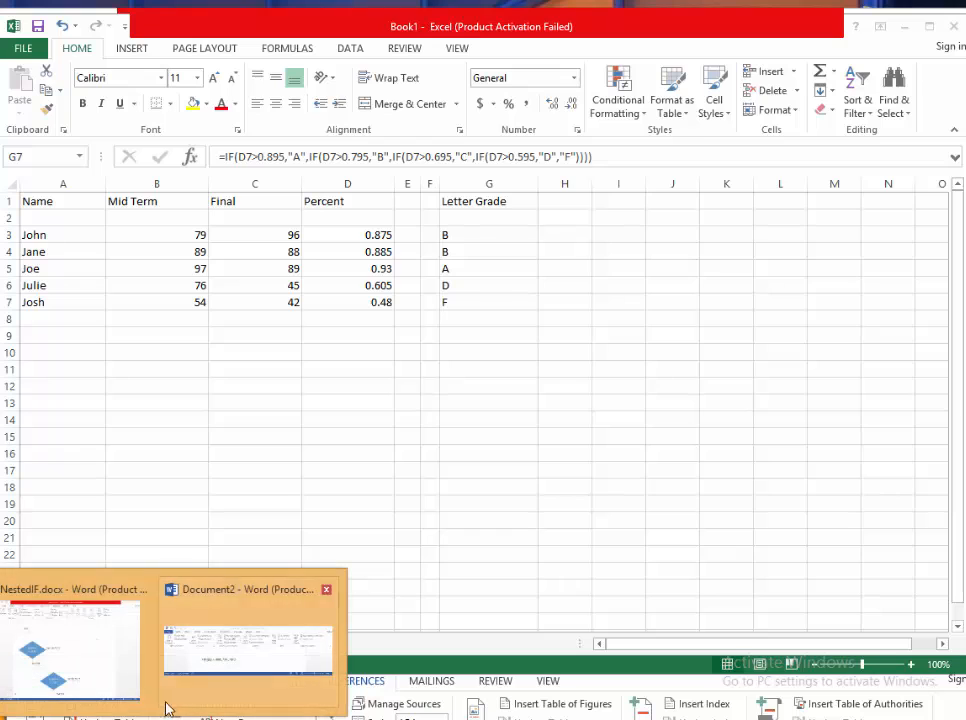
{"action": "left_click", "coordinate": [101, 678]}
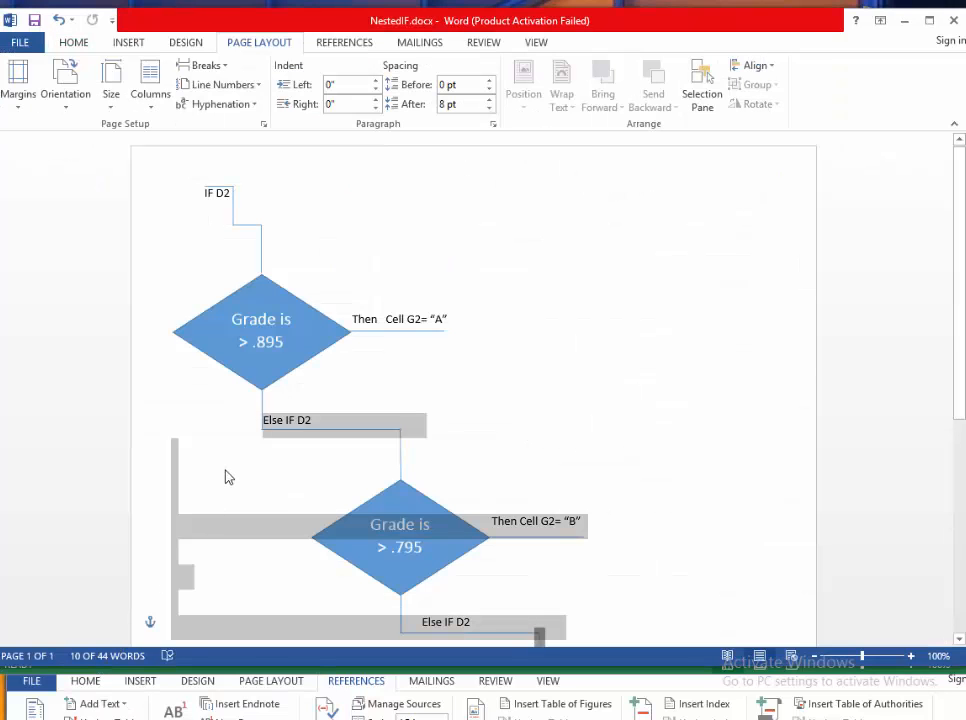
{"action": "left_click", "coordinate": [252, 459]}
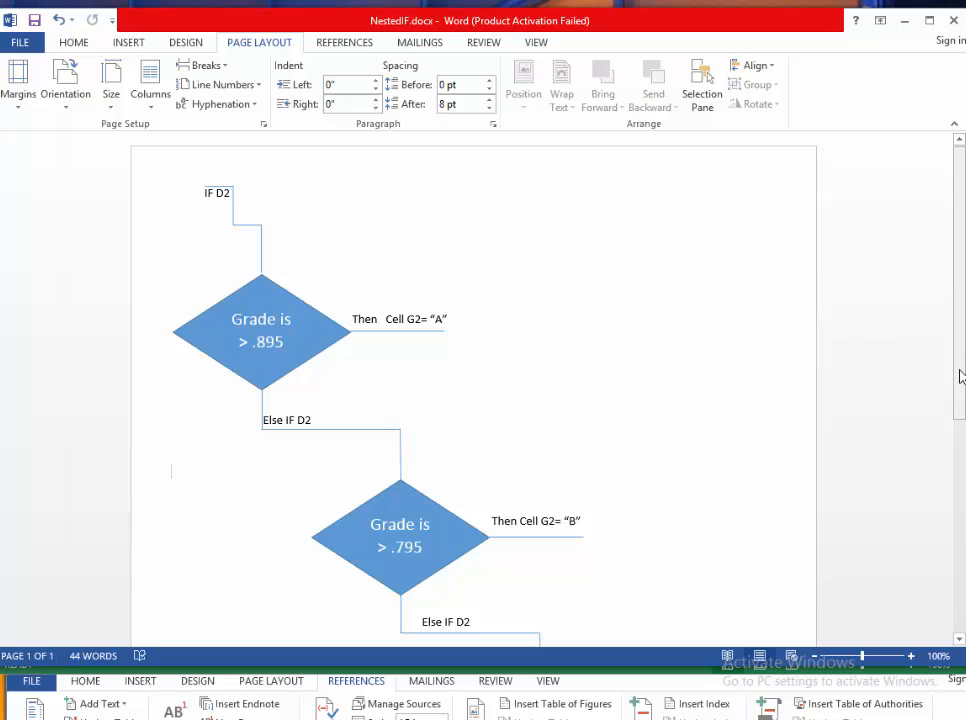
{"action": "left_click_drag", "start_coordinate": [960, 379], "coordinate": [962, 453]}
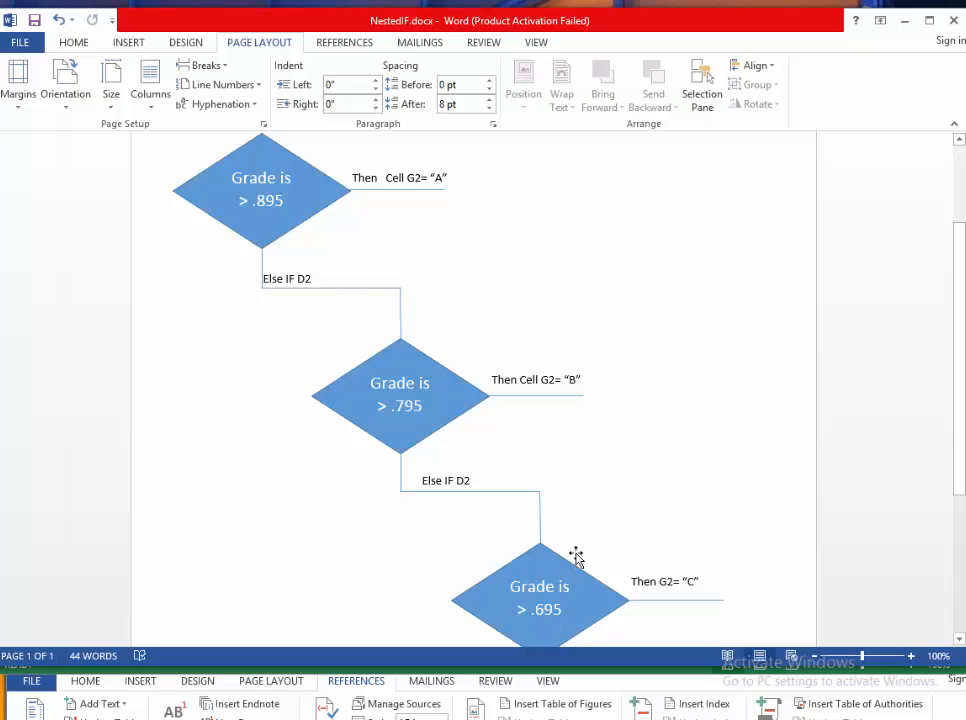
{"action": "key", "text": "alt+Tab"}
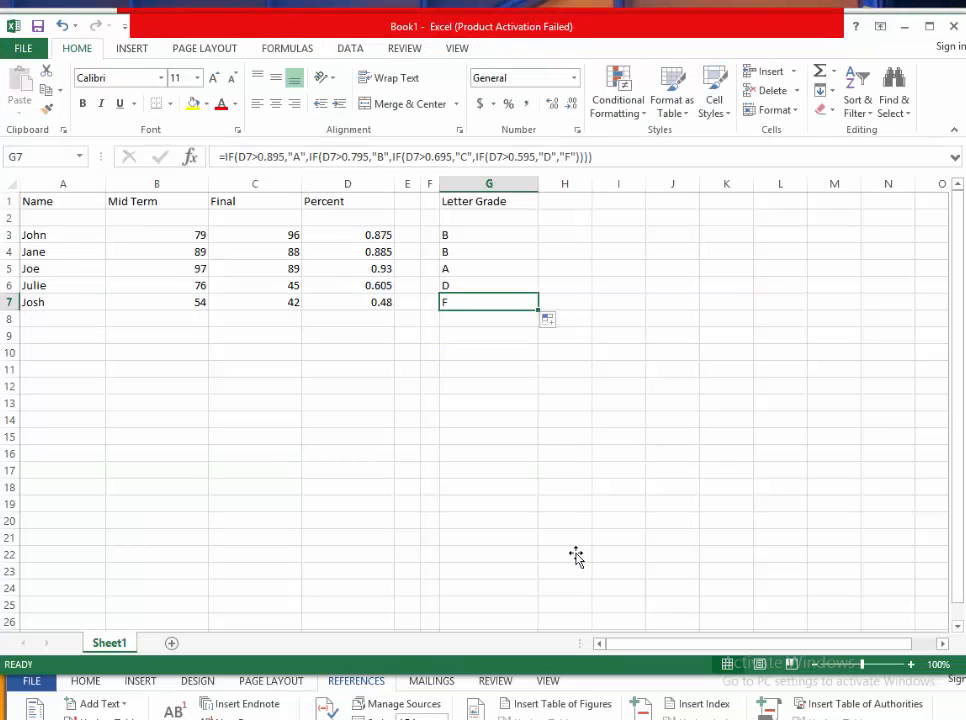